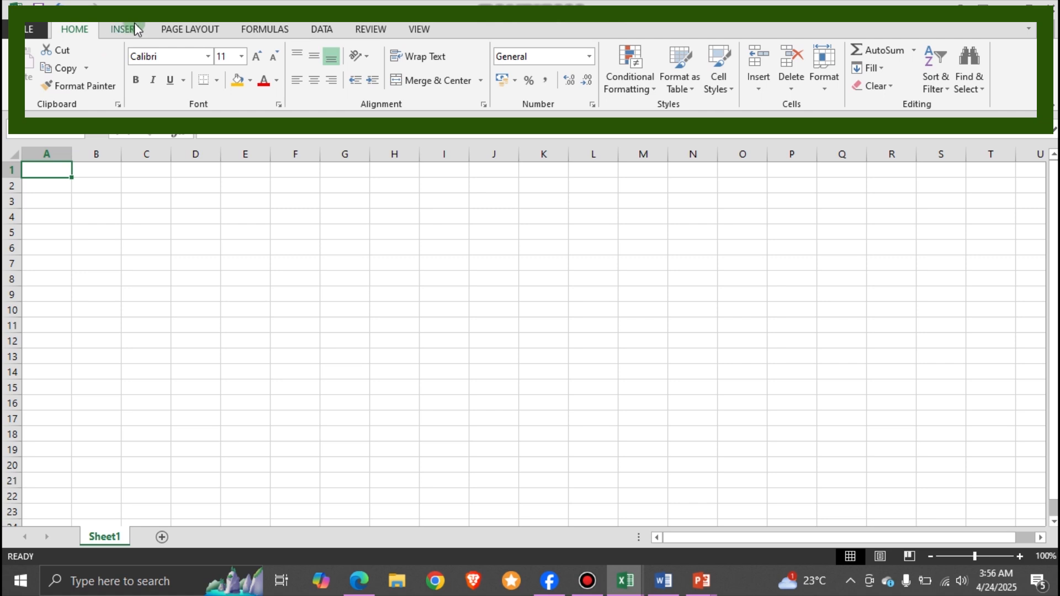
left_click(130, 24)
left_click(187, 26)
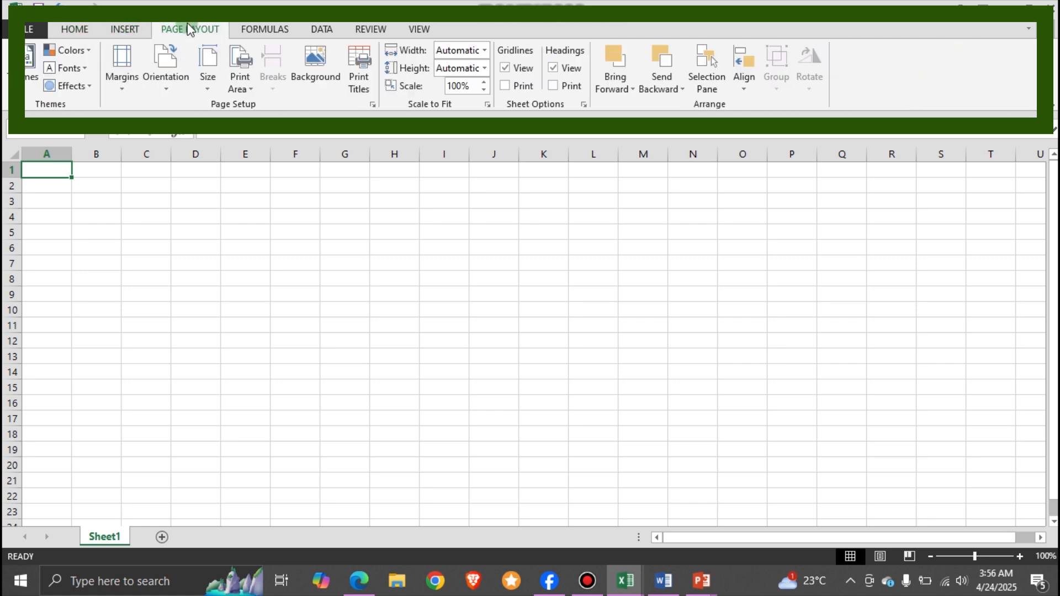
left_click(268, 28)
left_click(323, 29)
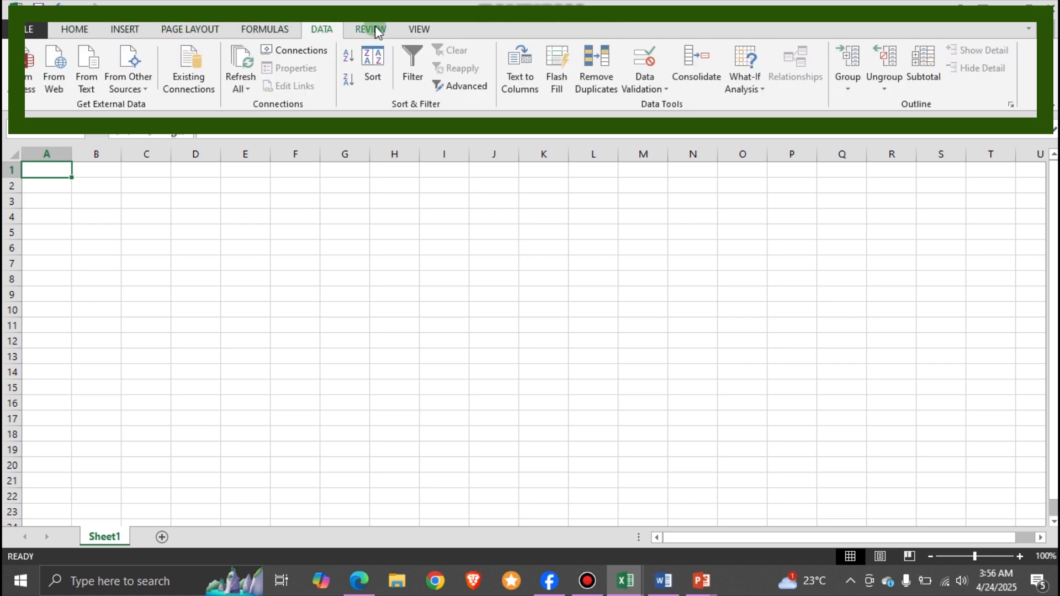
left_click(370, 28)
left_click(420, 29)
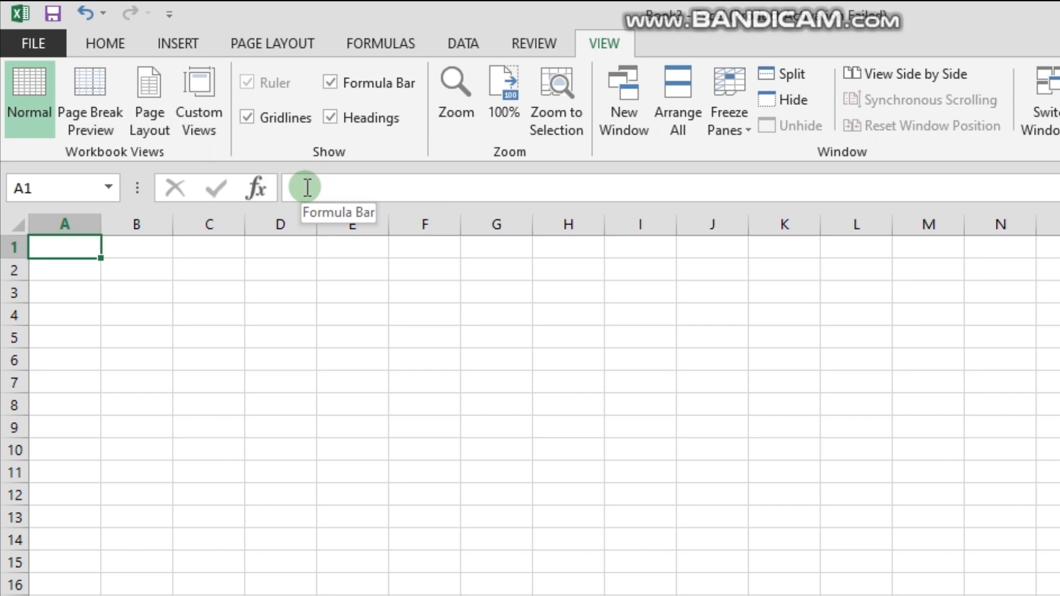
Step: Enter 20 in cell D3 and erase the entry again
left_click(279, 287)
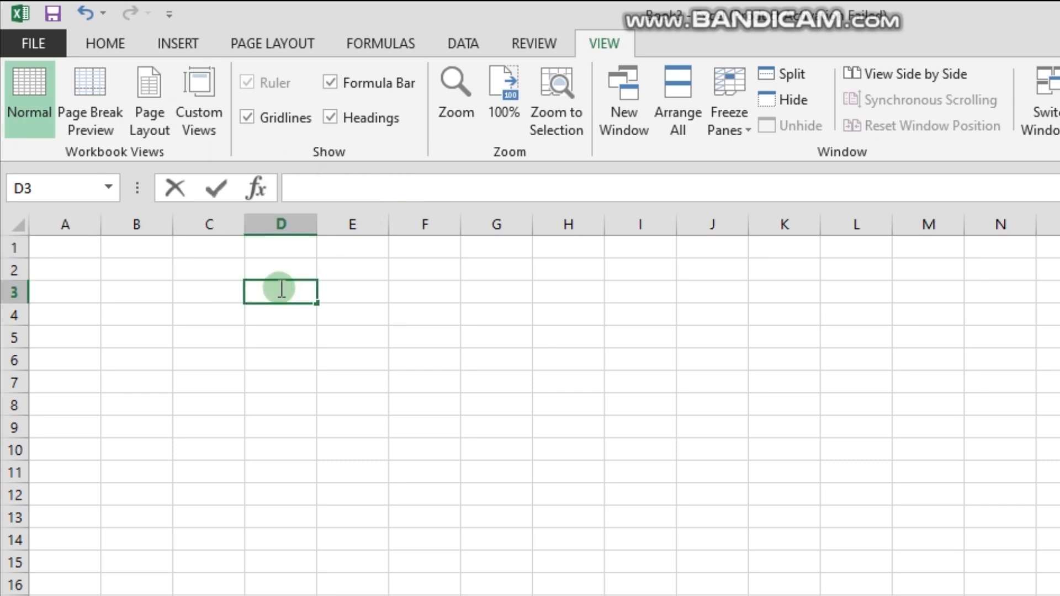
type("20")
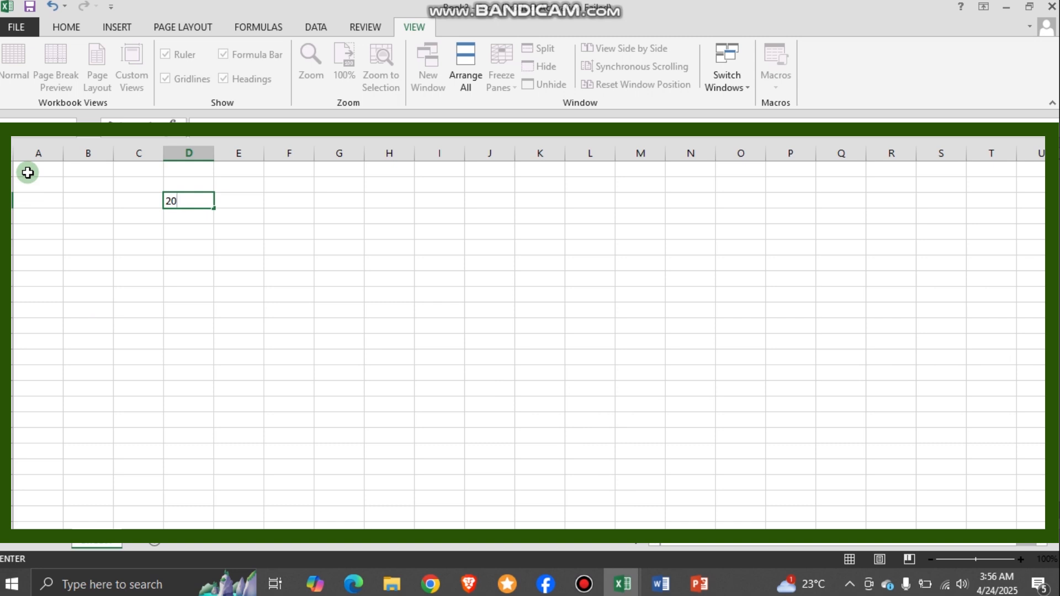
key("BackSpace")
key("BackSpace")
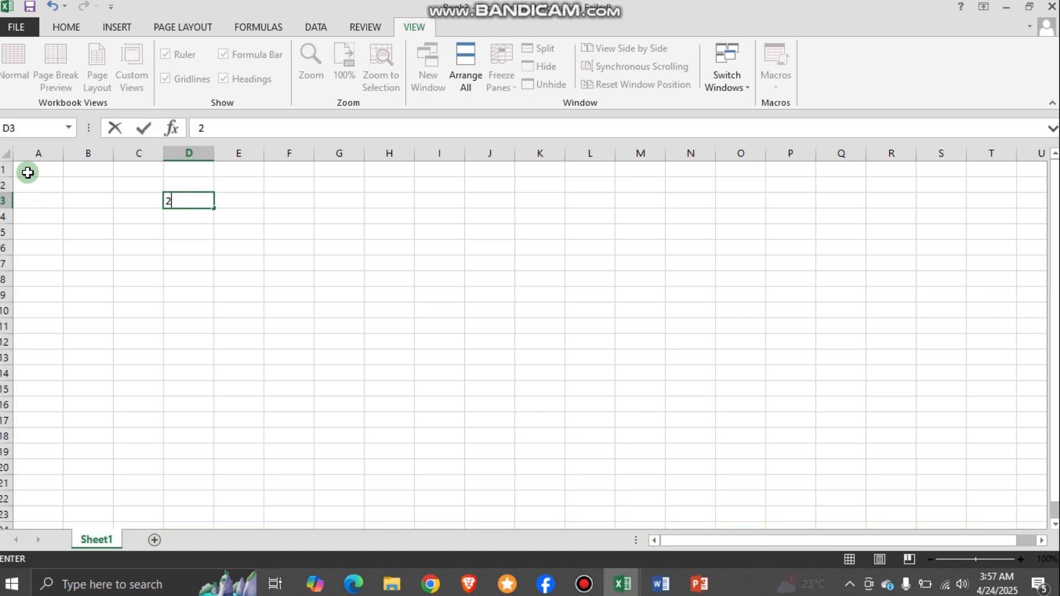
left_click(2, 169)
left_click(40, 144)
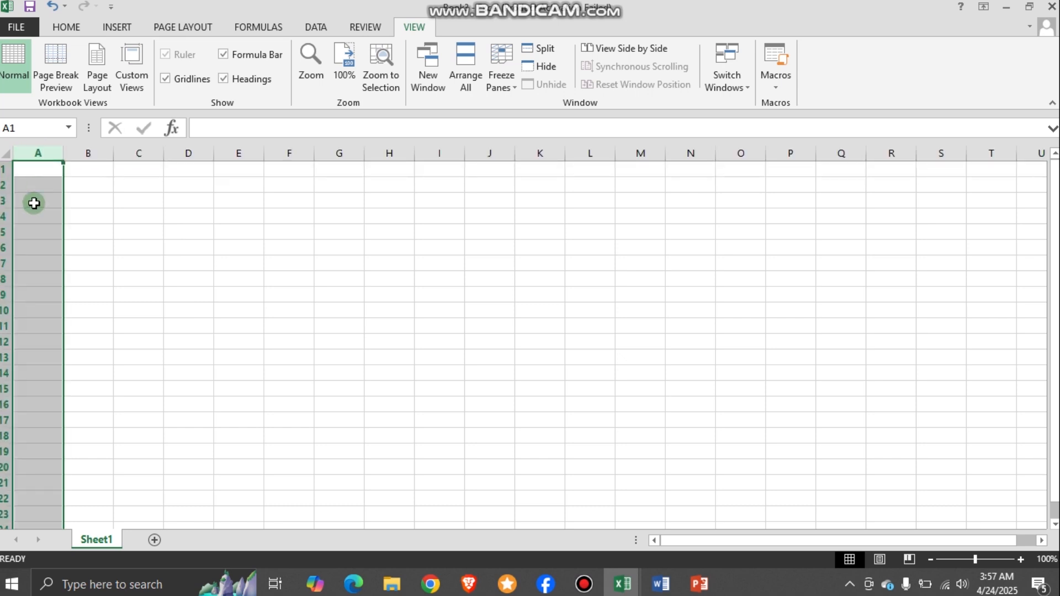
left_click(33, 199)
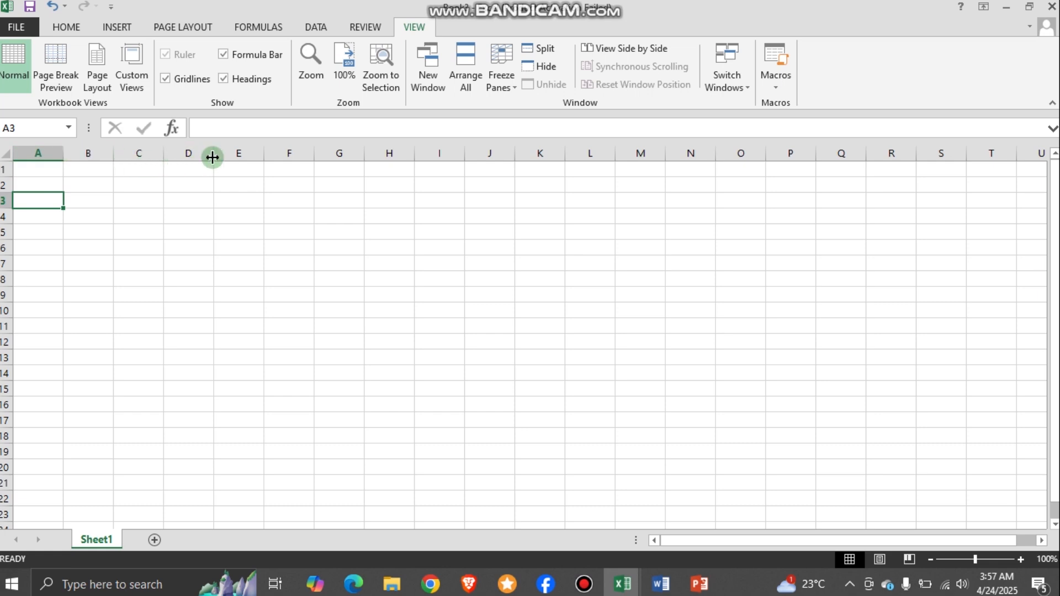
left_click(28, 168)
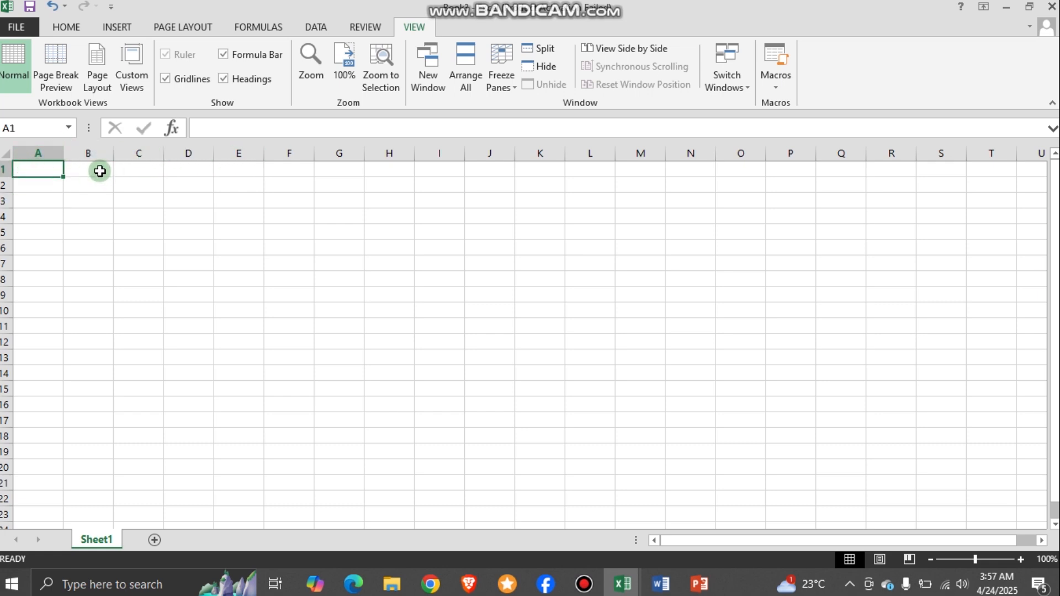
left_click(97, 169)
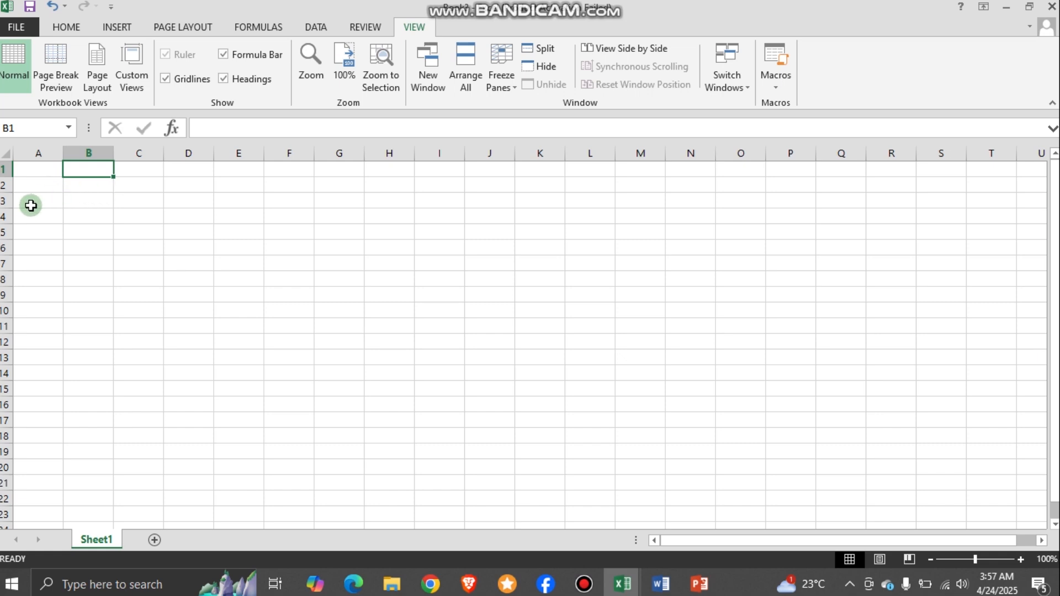
left_click(34, 170)
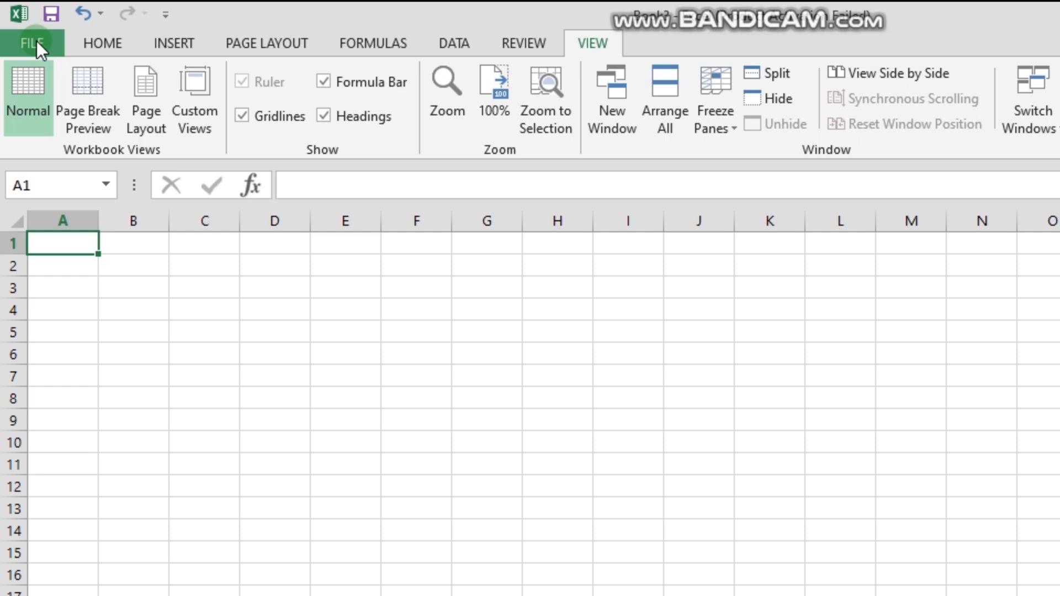
Step: Save the workbook on this computer in the Desktop folder as Book3, using the Excel Workbook type
left_click(36, 41)
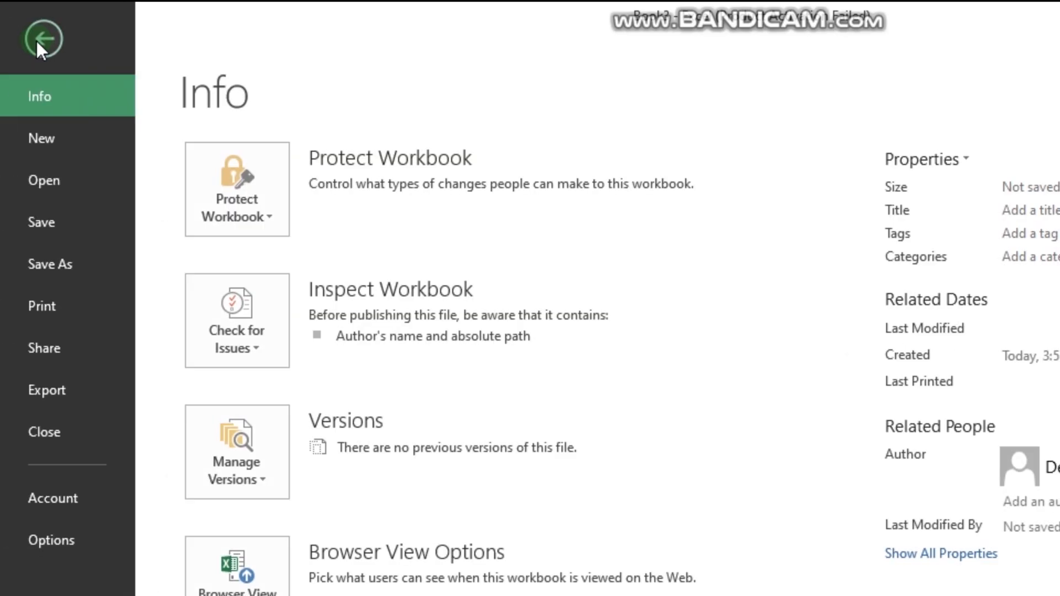
left_click(47, 260)
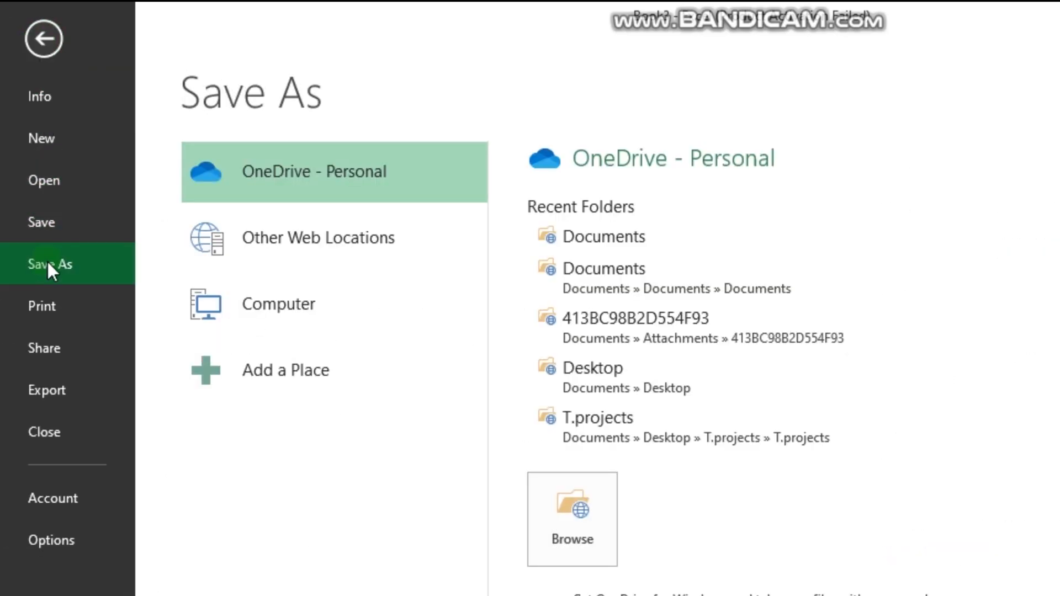
left_click(307, 297)
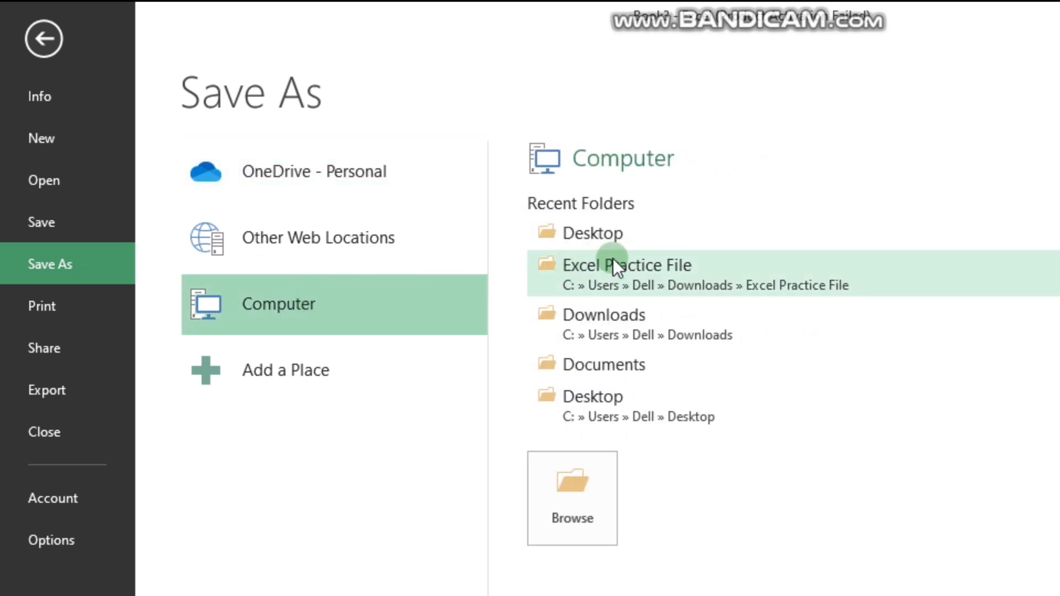
left_click(612, 224)
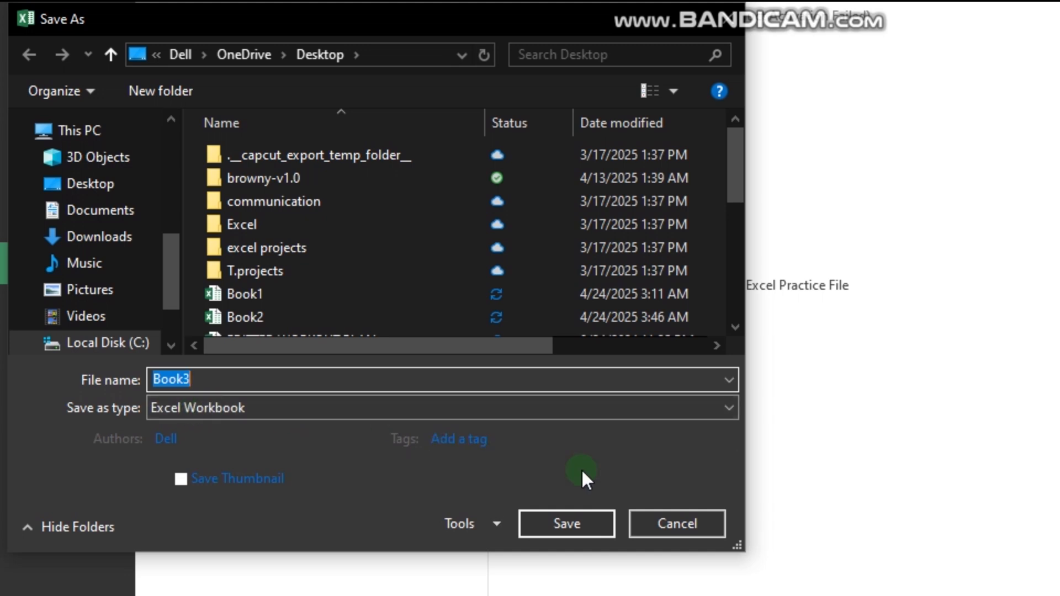
left_click(580, 526)
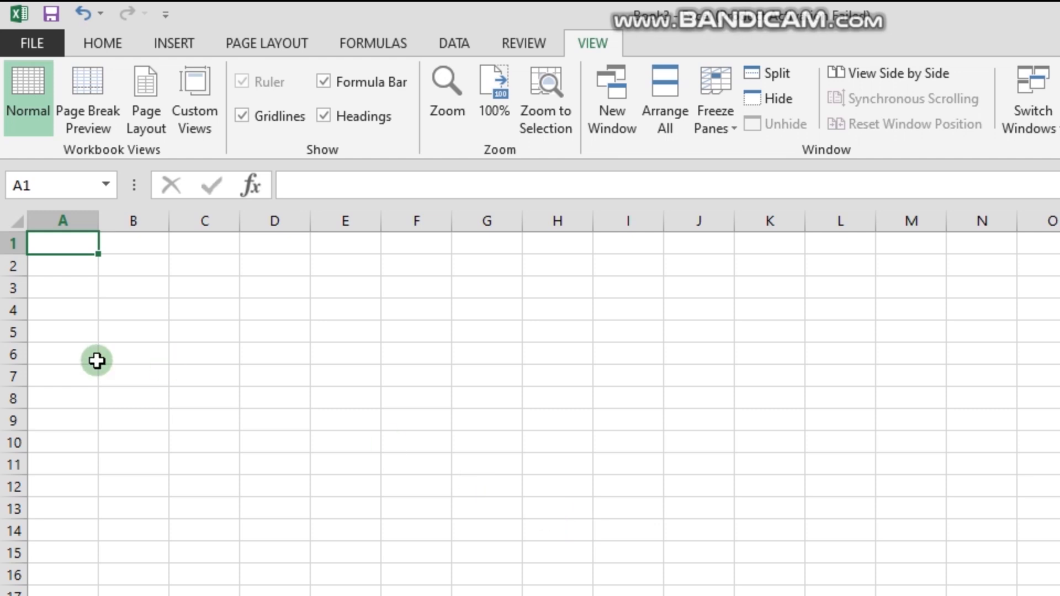
left_click(29, 38)
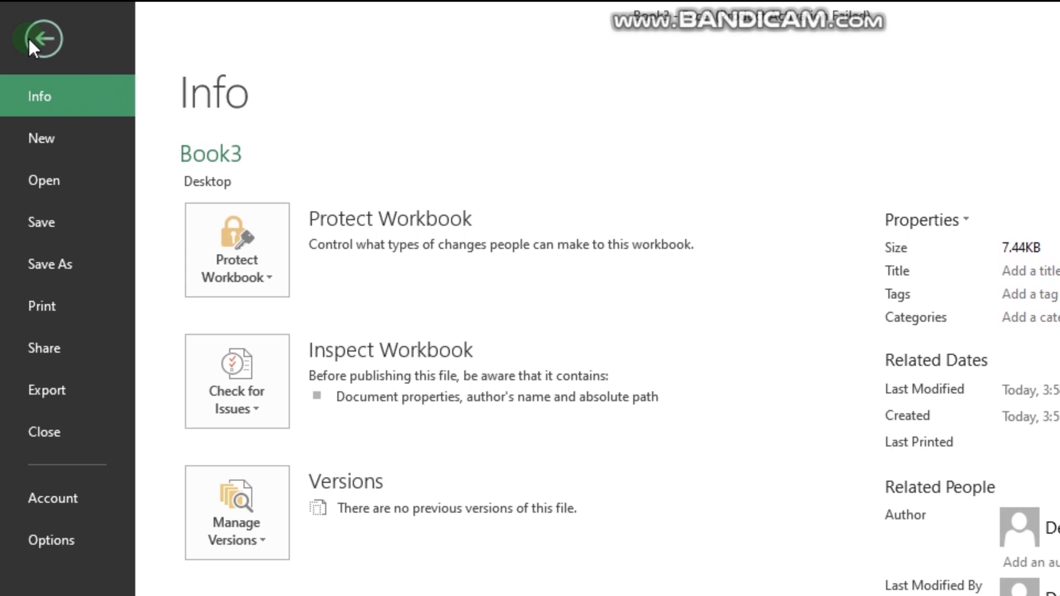
left_click(47, 179)
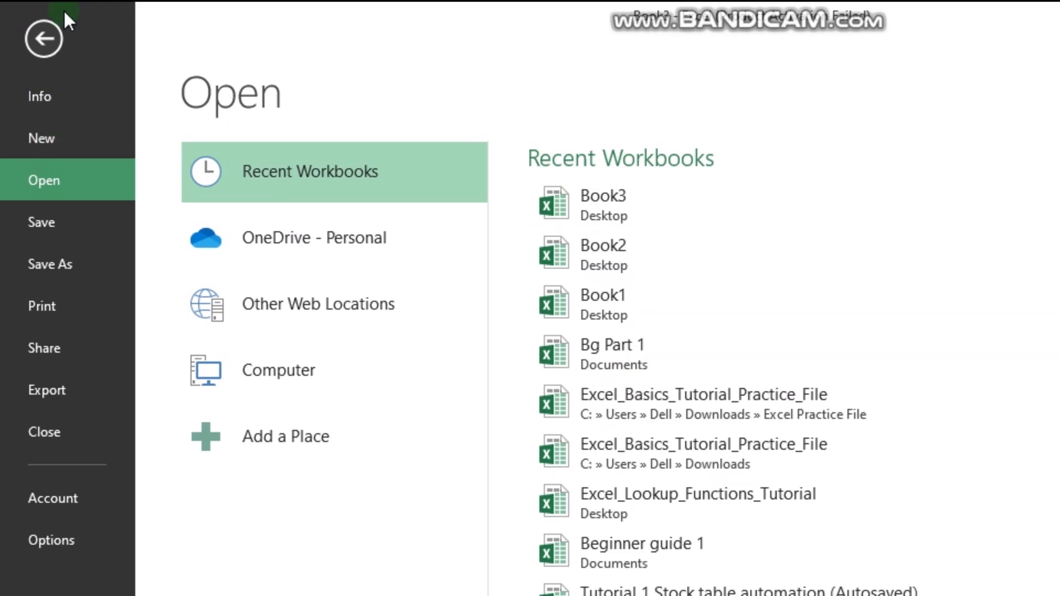
left_click(44, 30)
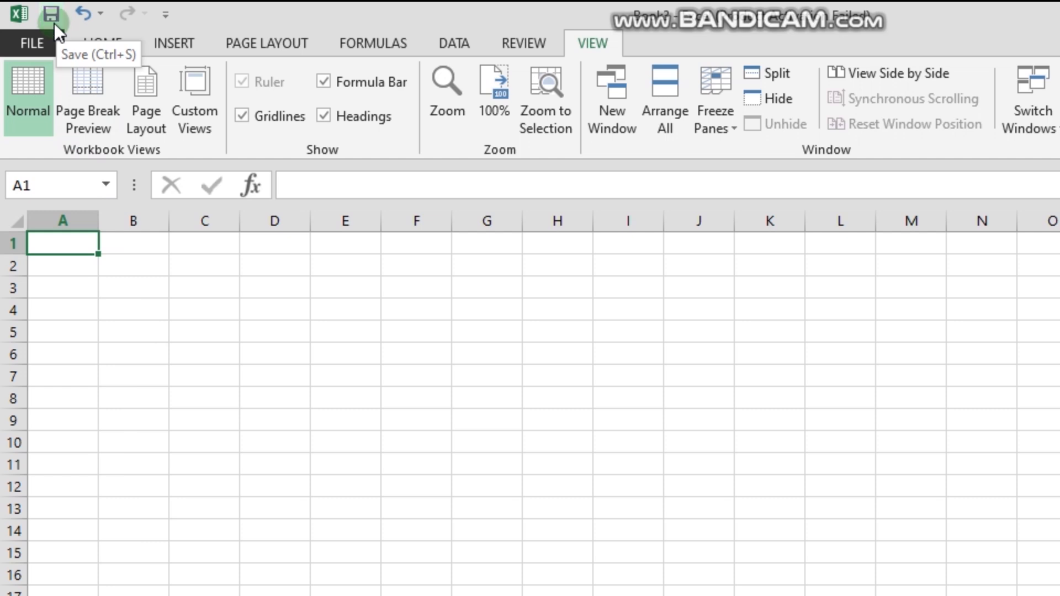
Step: Enter the column headers Name in cell A1 and Age in cell B1
left_click(73, 276)
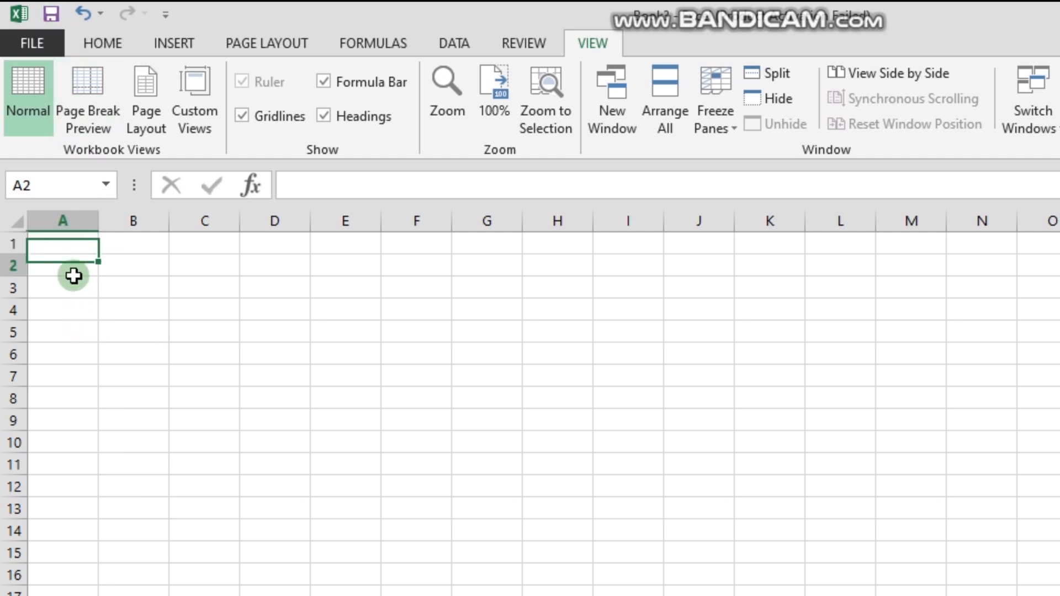
left_click(69, 246)
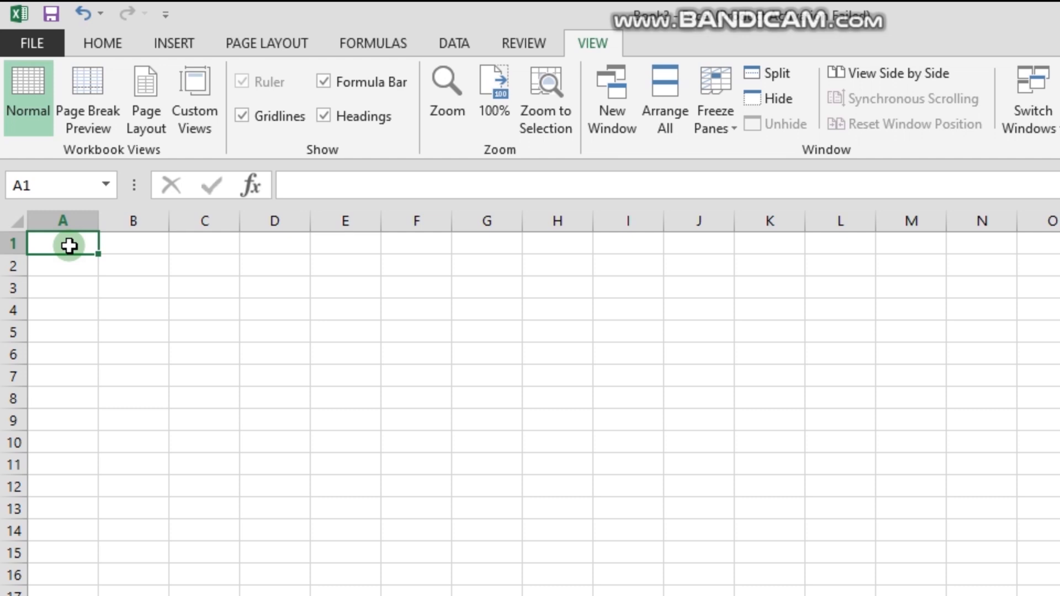
type("Name")
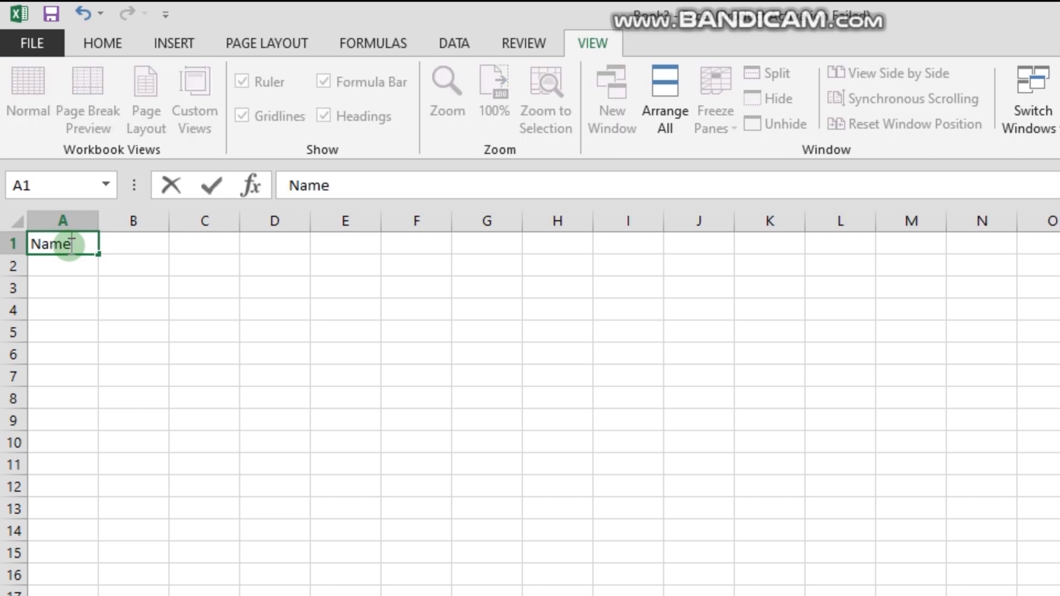
key("Tab")
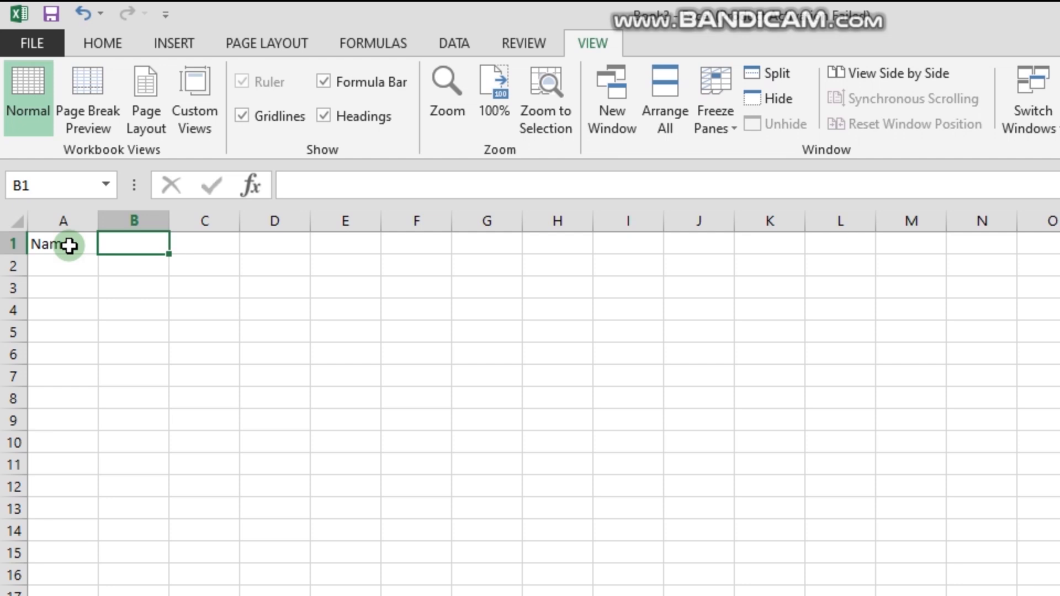
type("Age")
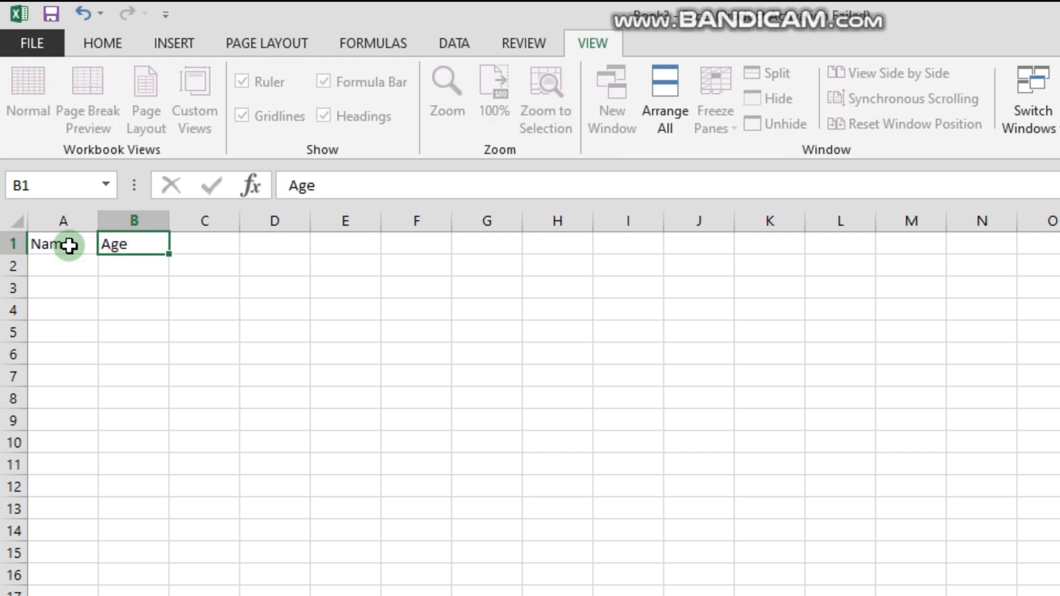
key("Tab")
key("Return")
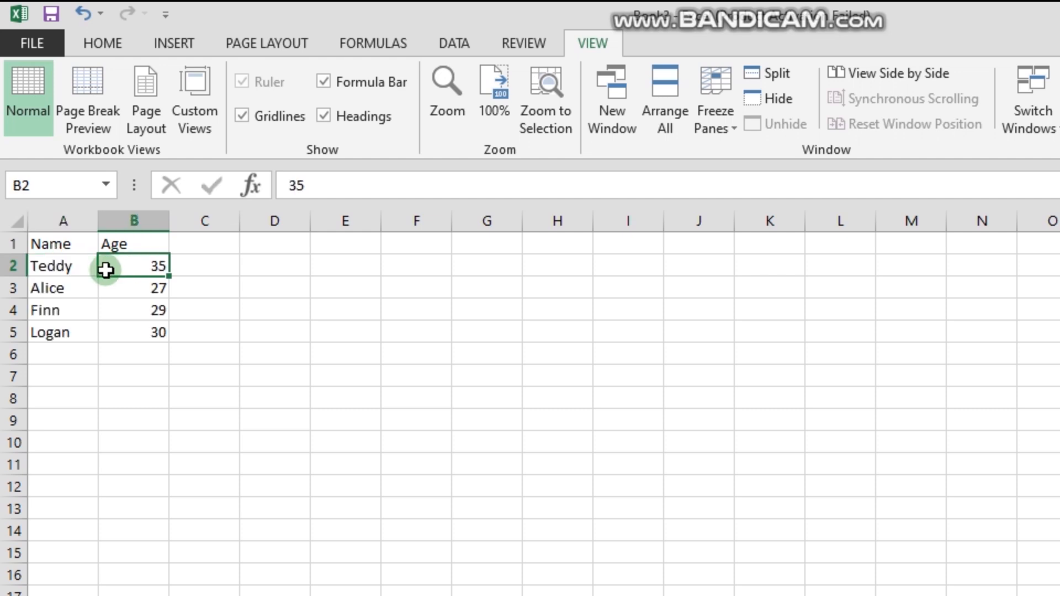
Step: Format the header cells A1:B1 with bold text and the standard orange fill color
left_click(75, 269)
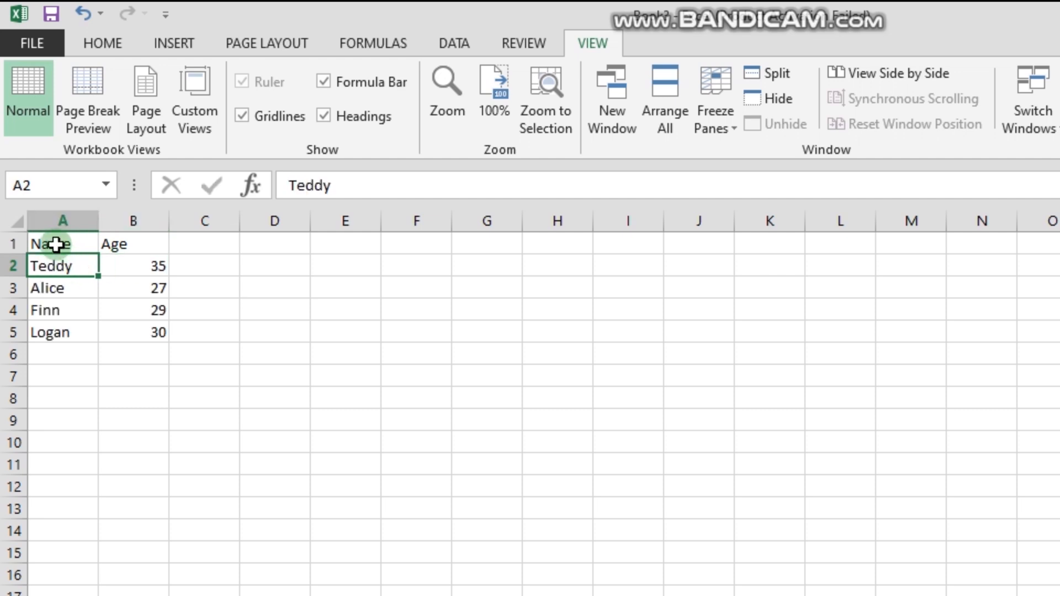
left_click(56, 244)
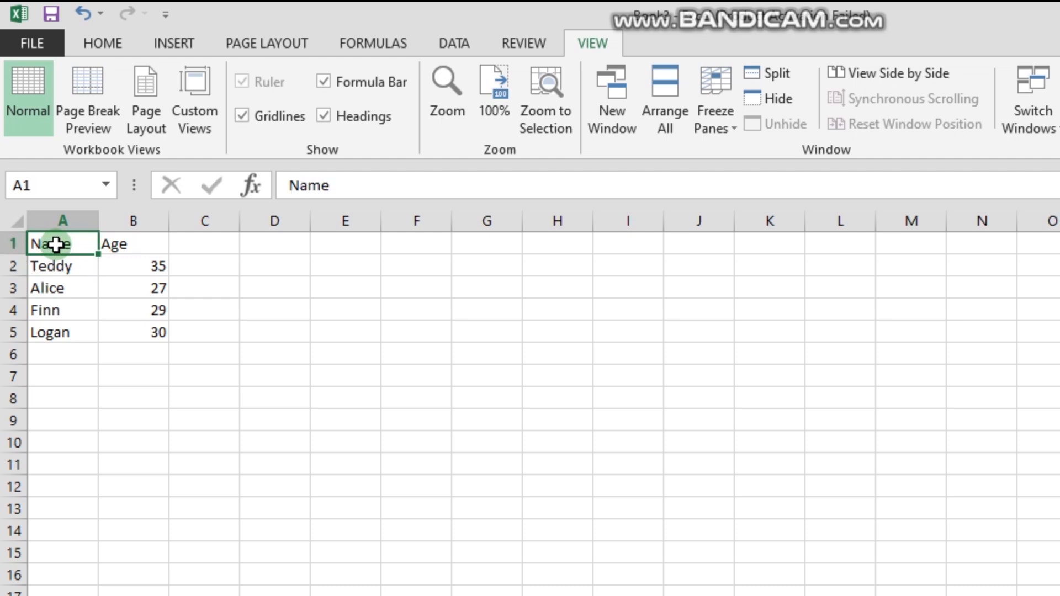
left_click_drag(56, 245, 137, 243)
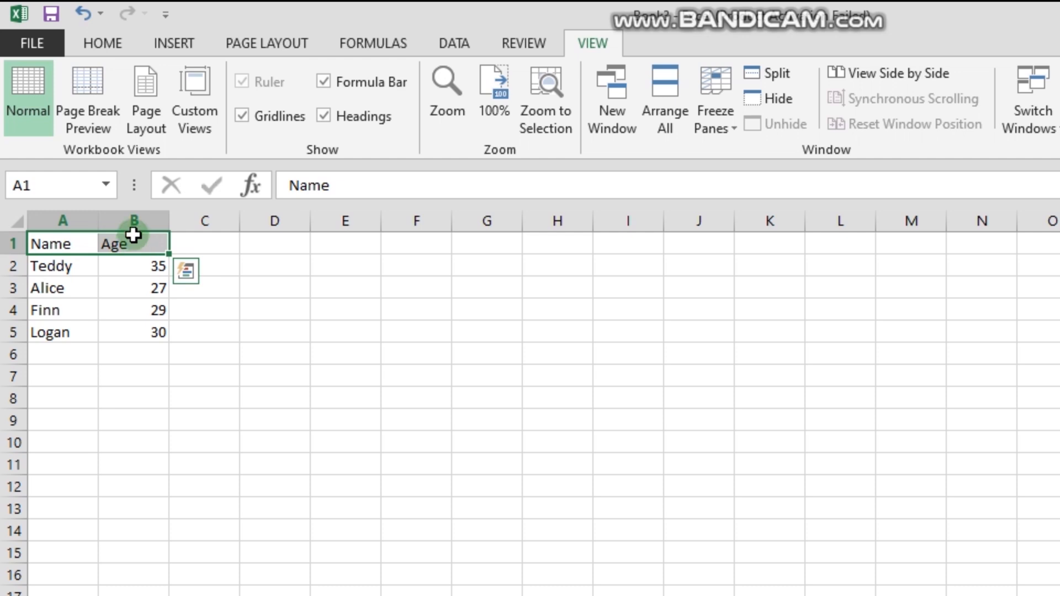
left_click(105, 43)
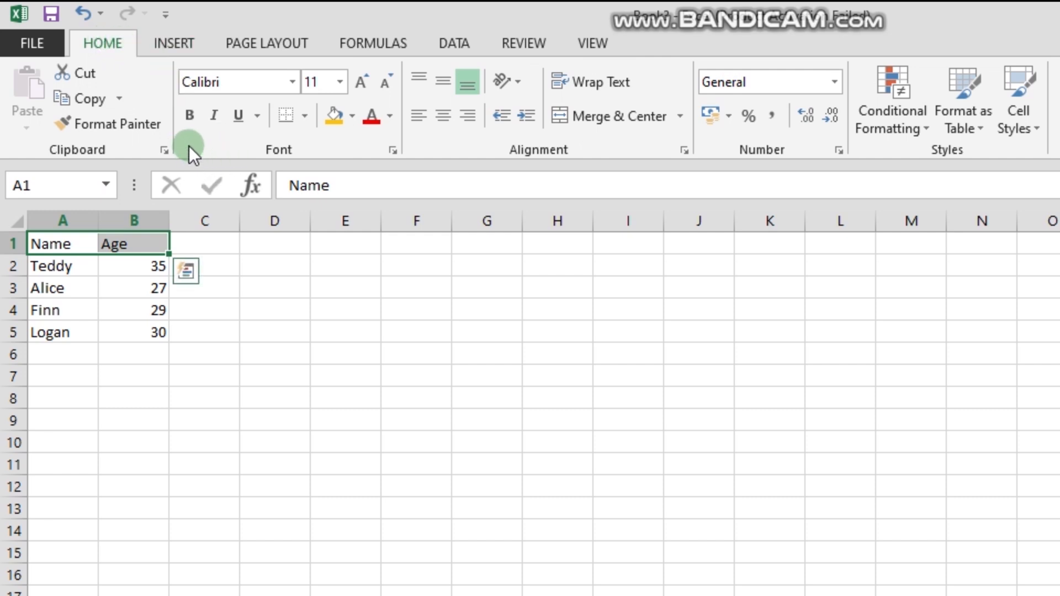
left_click(189, 115)
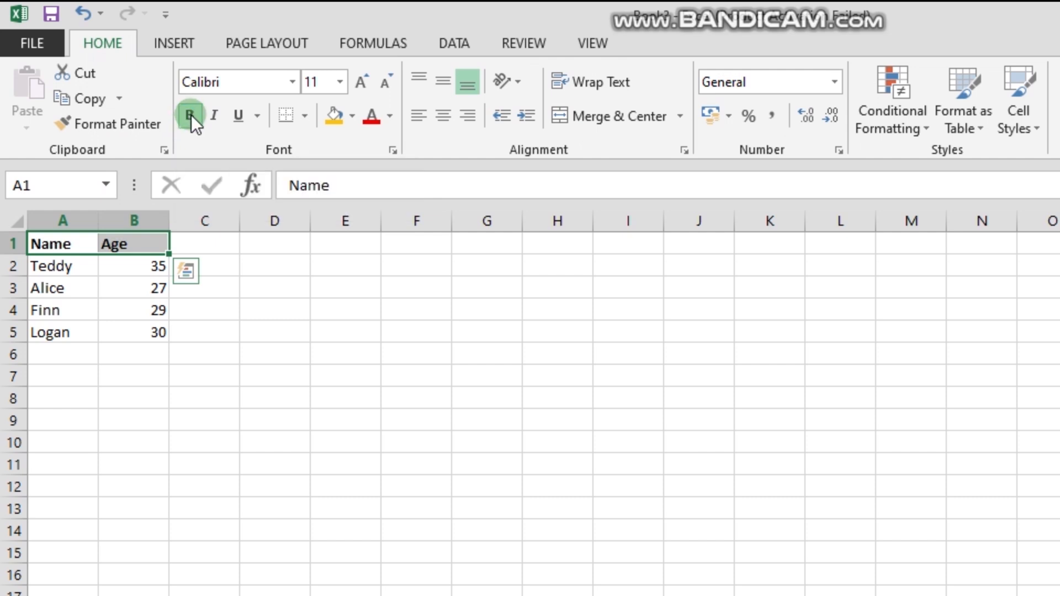
left_click(350, 121)
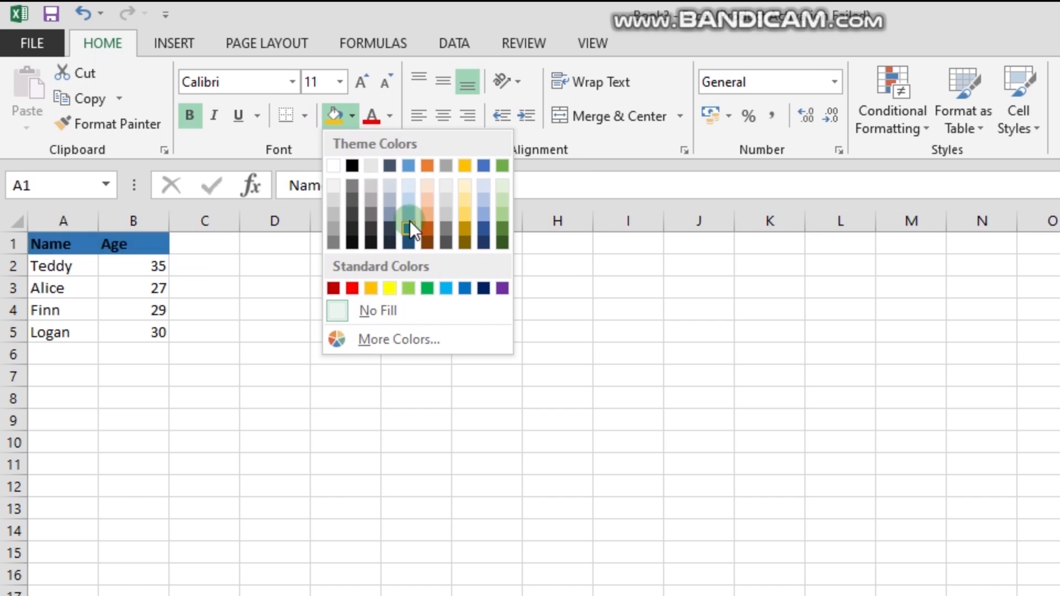
left_click(372, 286)
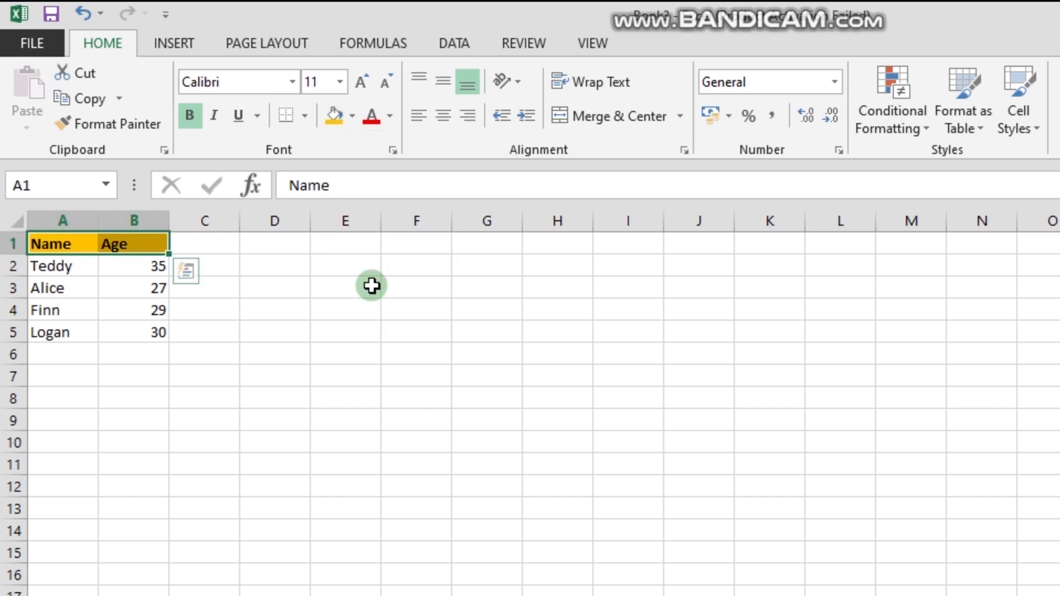
left_click(78, 267)
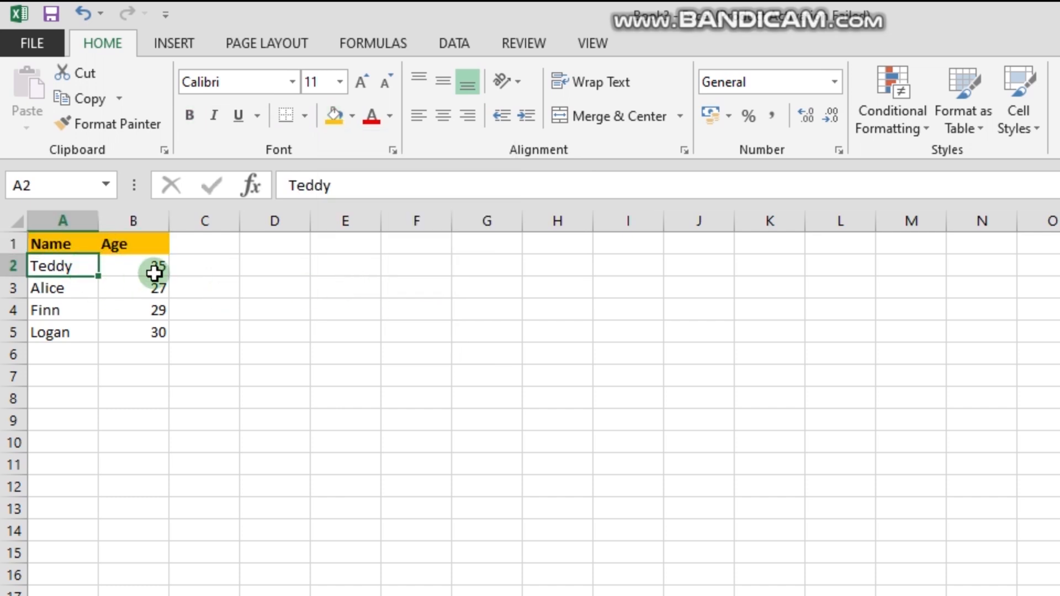
left_click(154, 273)
left_click(63, 290)
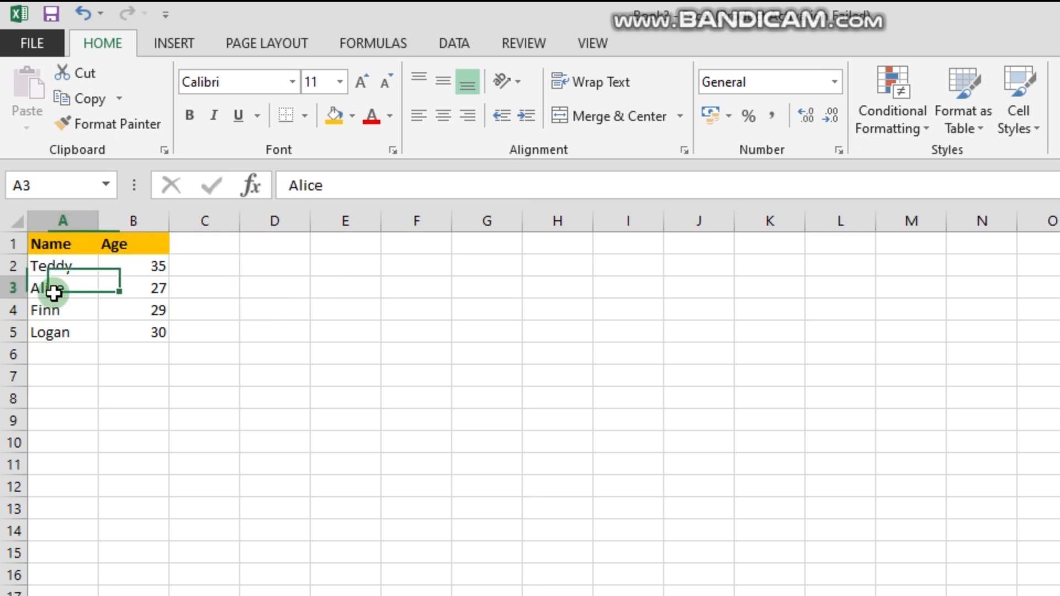
left_click(143, 291)
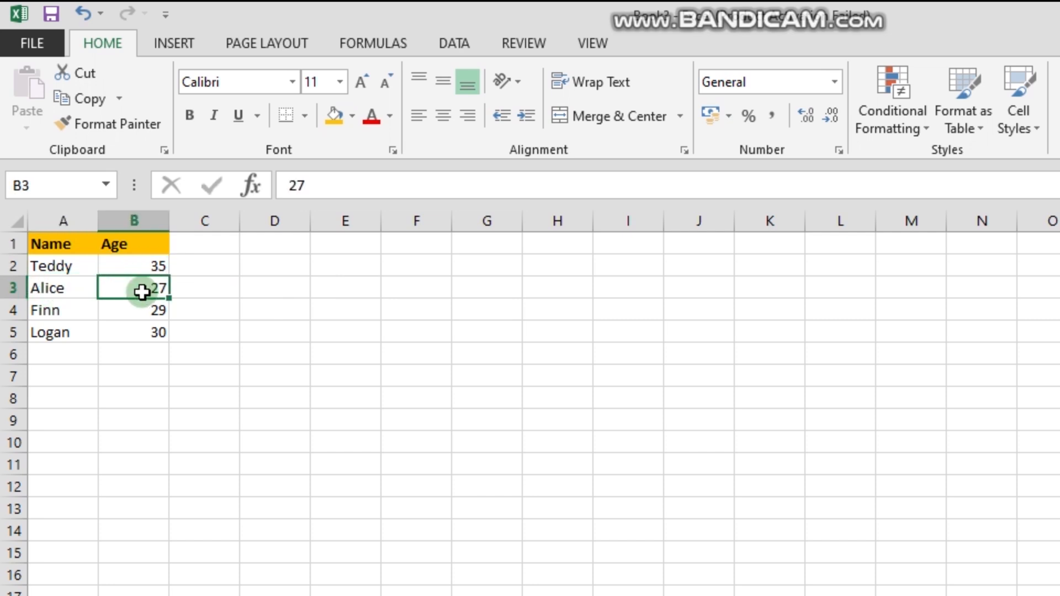
Step: Add a Salary column with its header in cell C1 and the values 500, 600, 700 and 500 in C2:C5
left_click(68, 265)
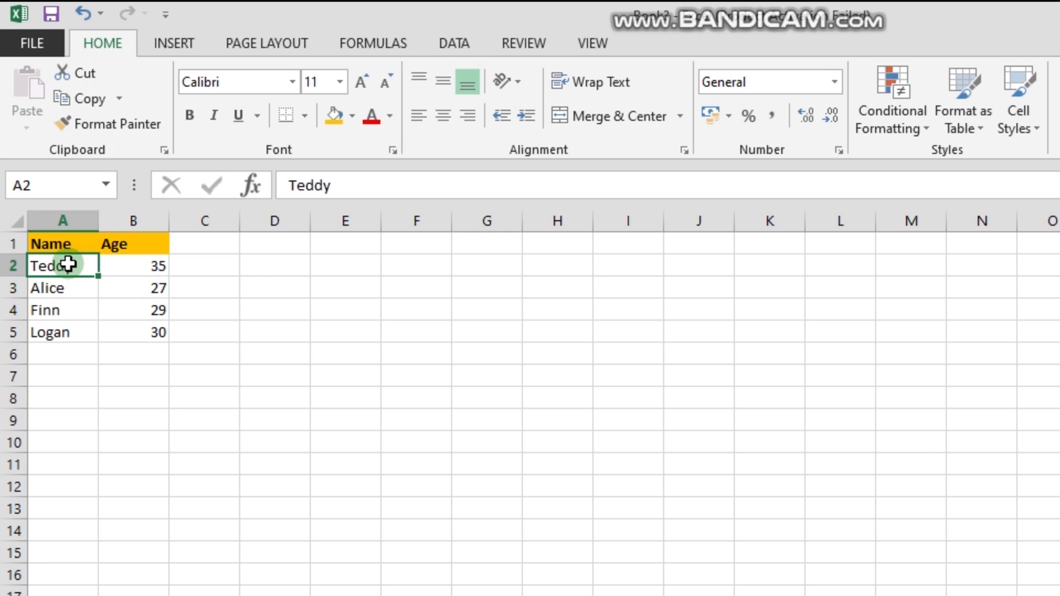
left_click(197, 240)
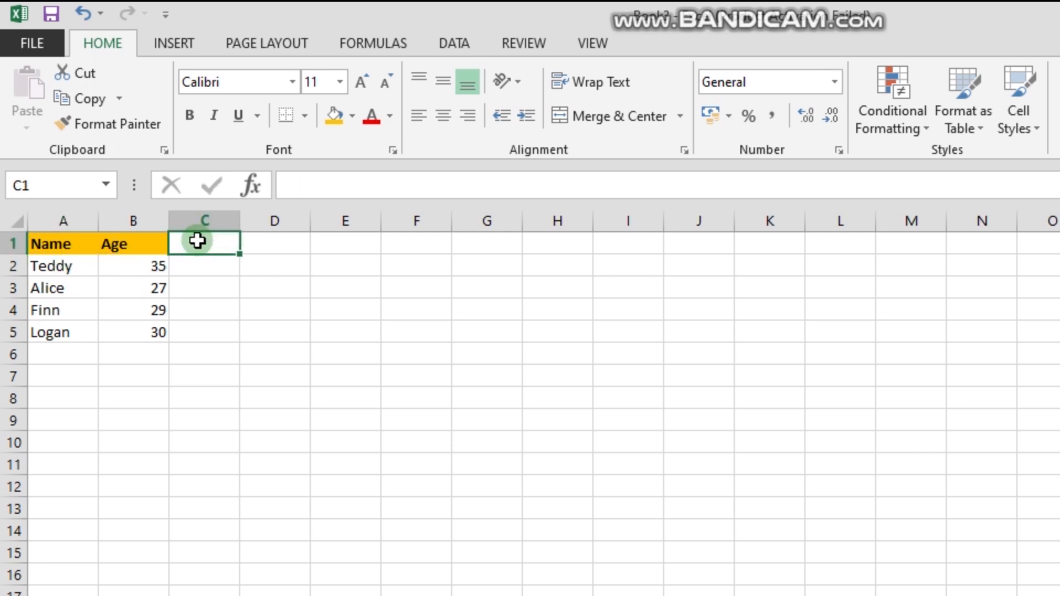
type("Salary")
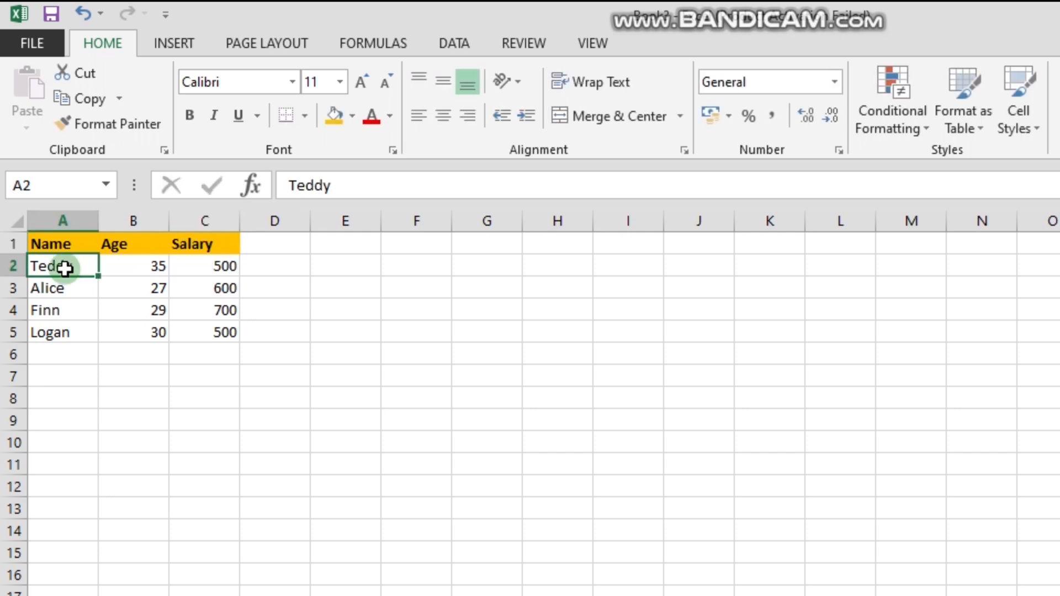
left_click(218, 267)
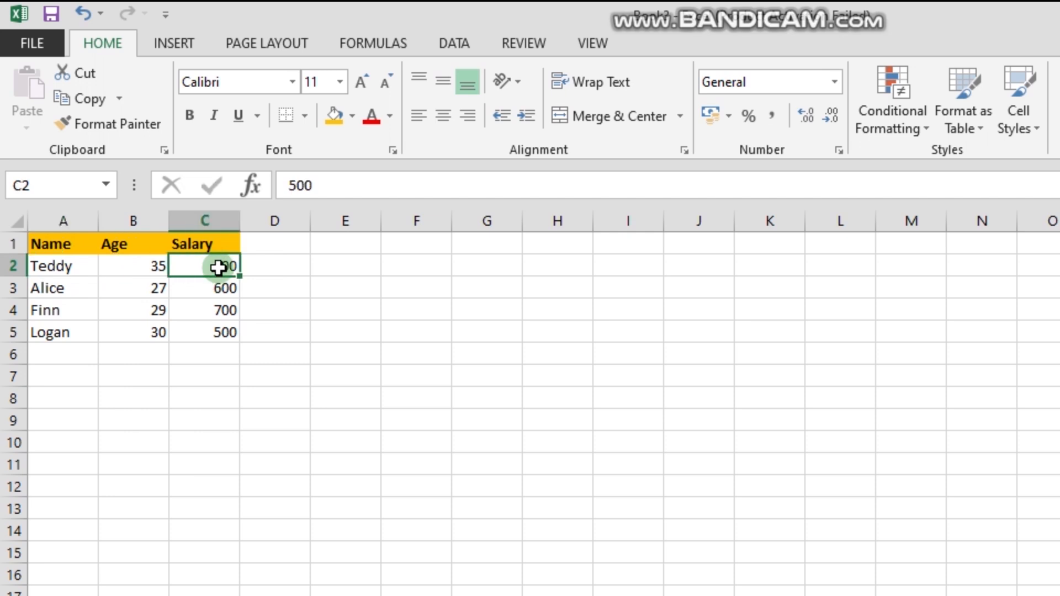
Step: Apply the Currency number format to the whole Salary column
left_click(215, 214)
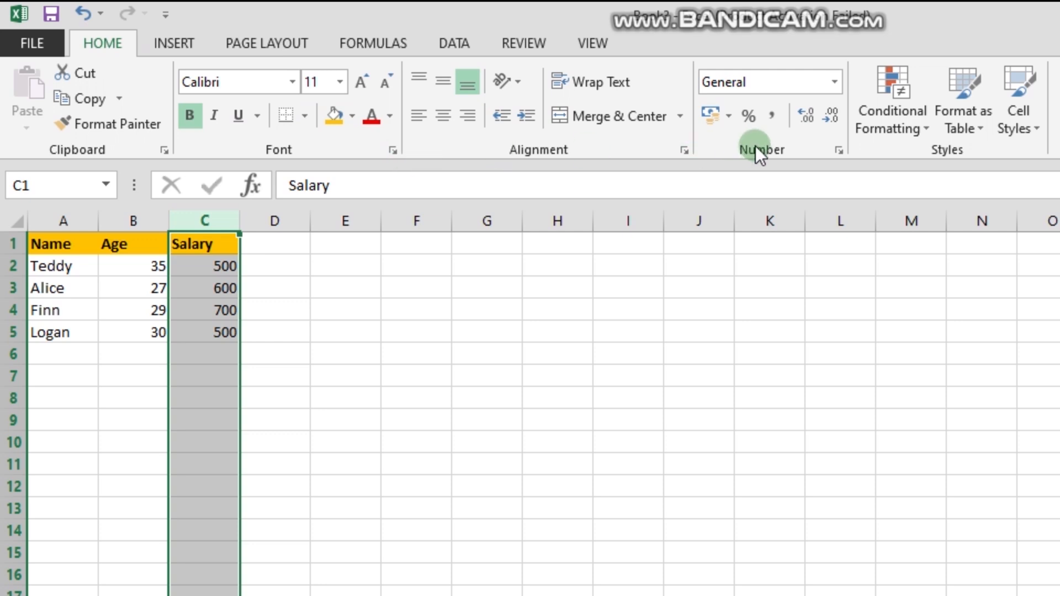
left_click(833, 83)
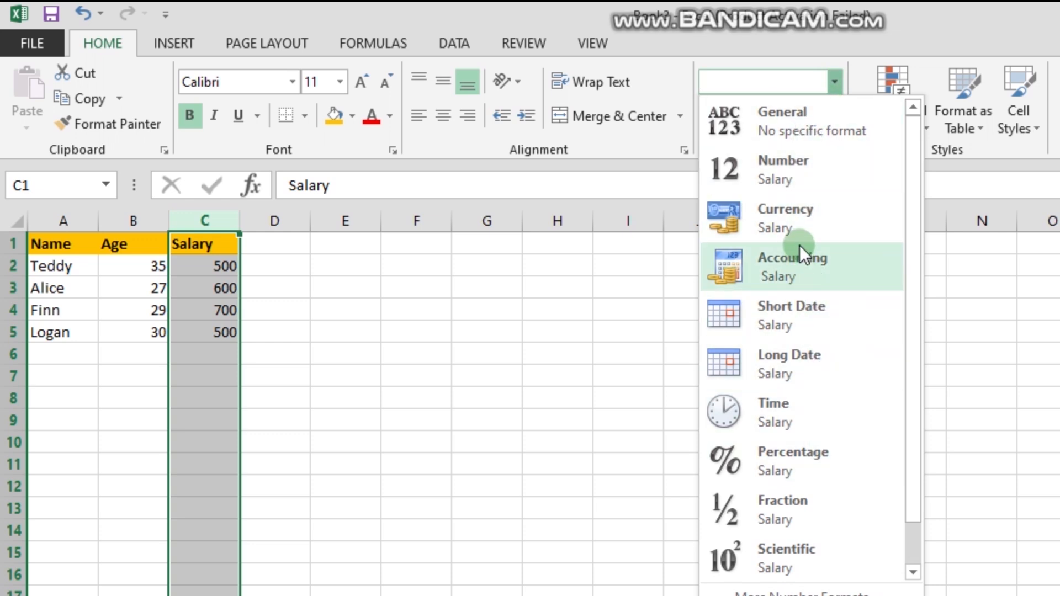
left_click(794, 226)
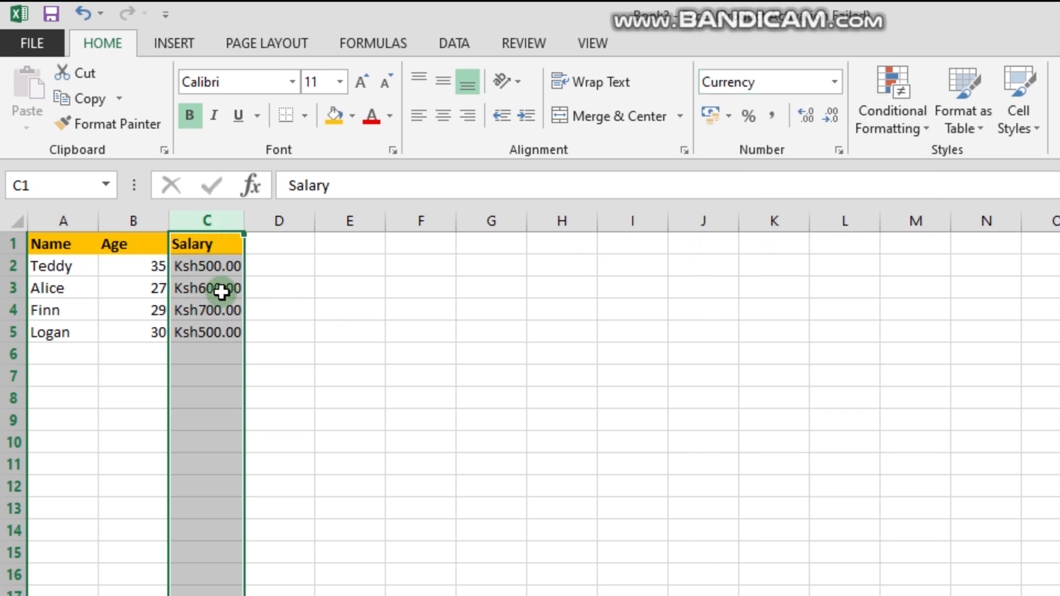
left_click(835, 86)
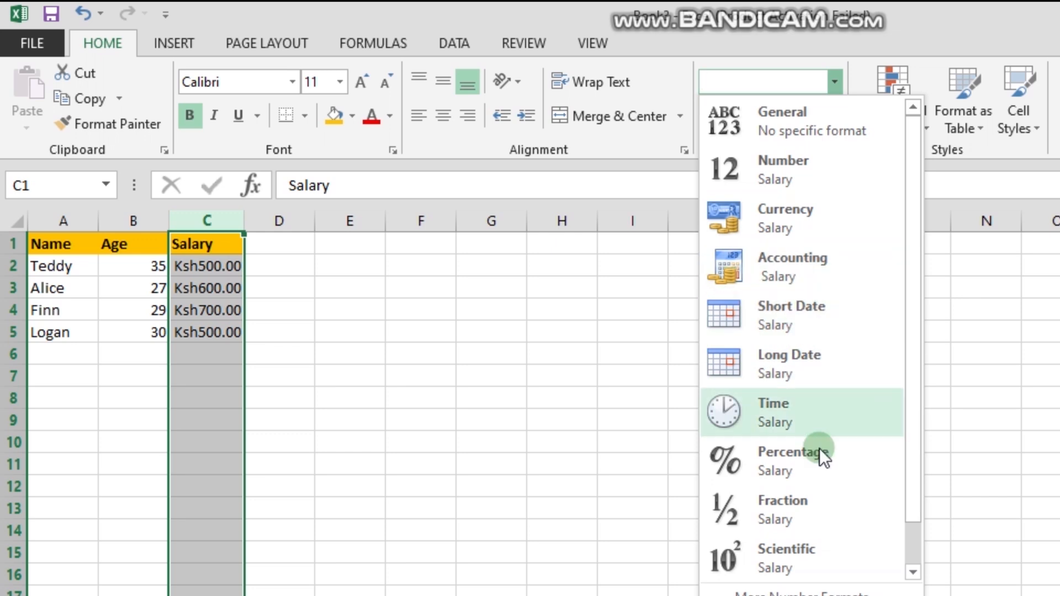
left_click(583, 431)
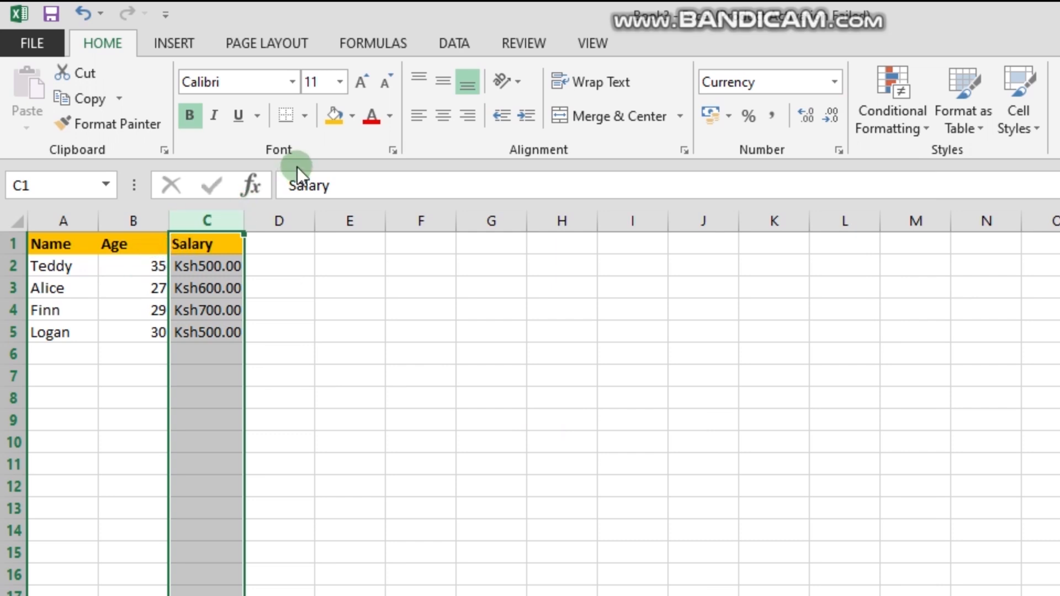
Step: Try centre alignment on the Salary column and set its contents to left alignment
left_click(418, 116)
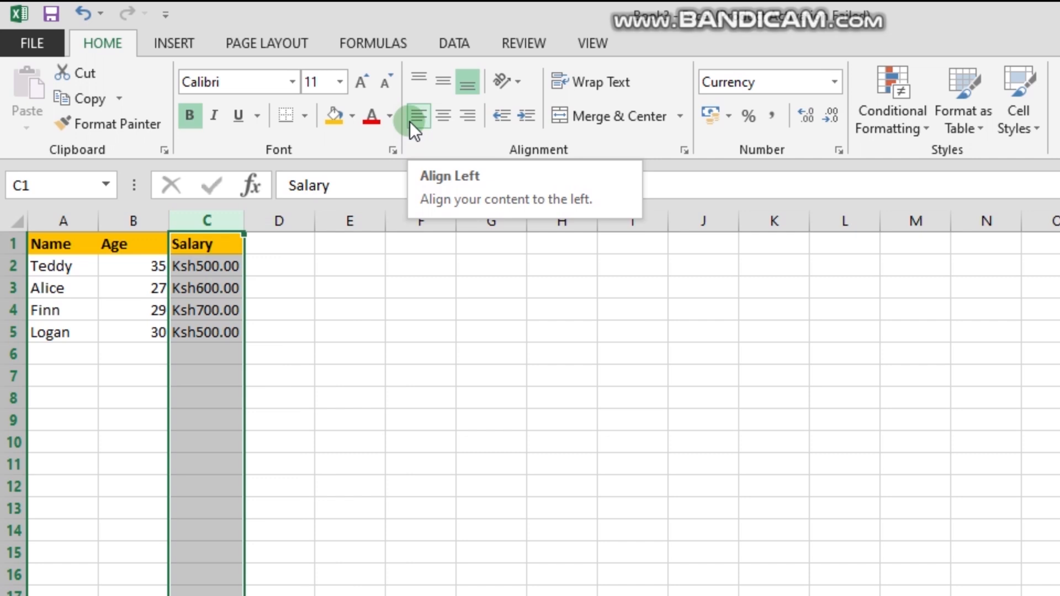
left_click(424, 129)
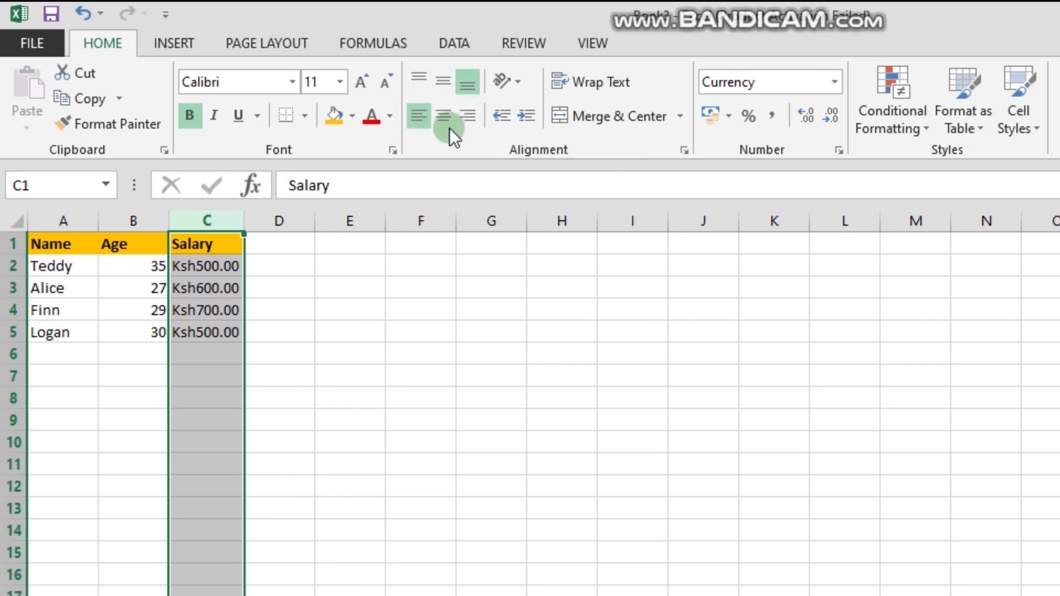
left_click(442, 116)
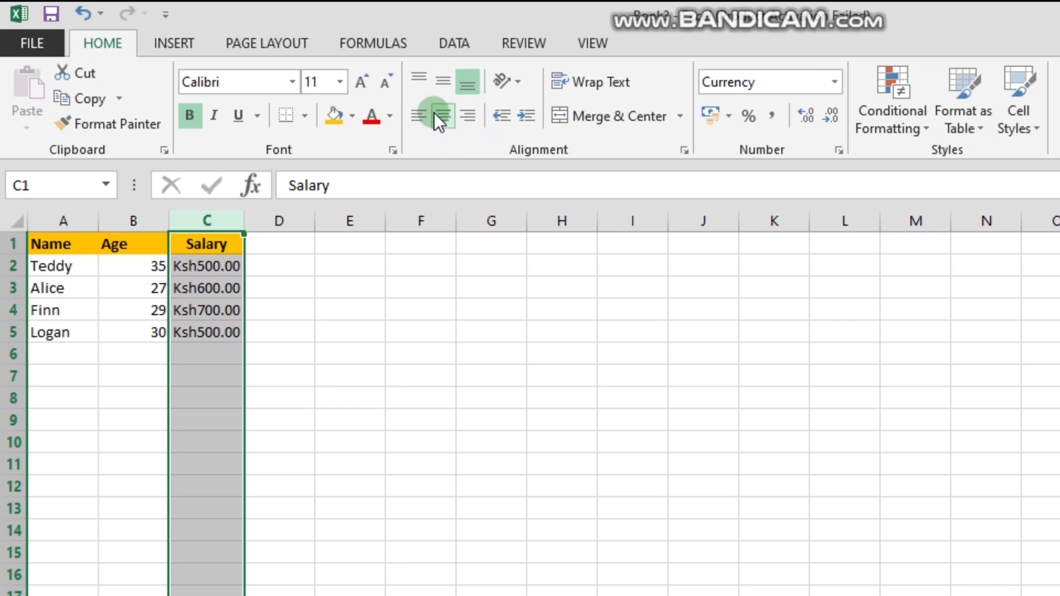
left_click(416, 114)
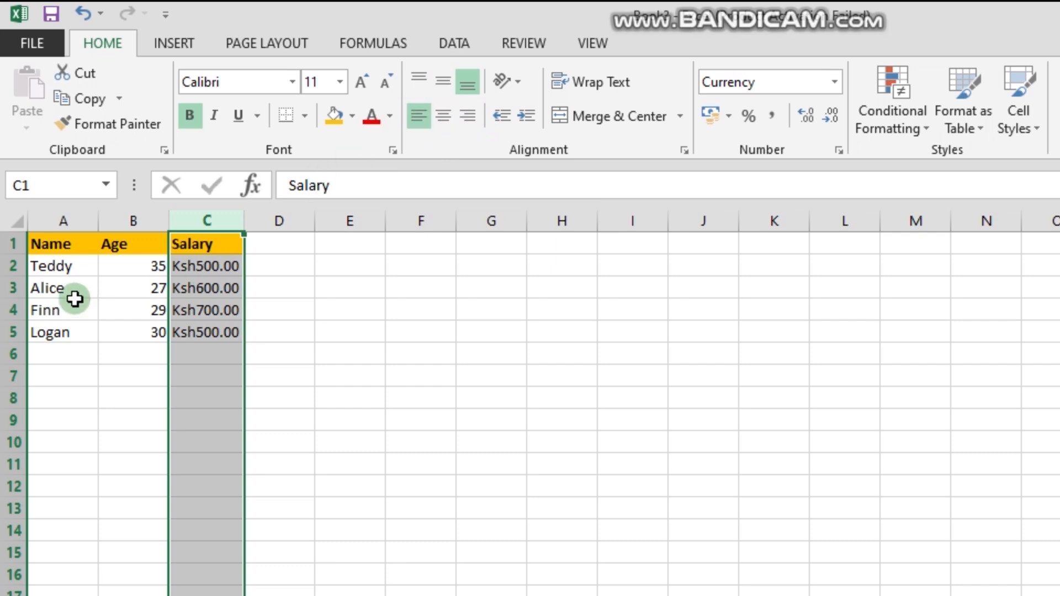
left_click(65, 269)
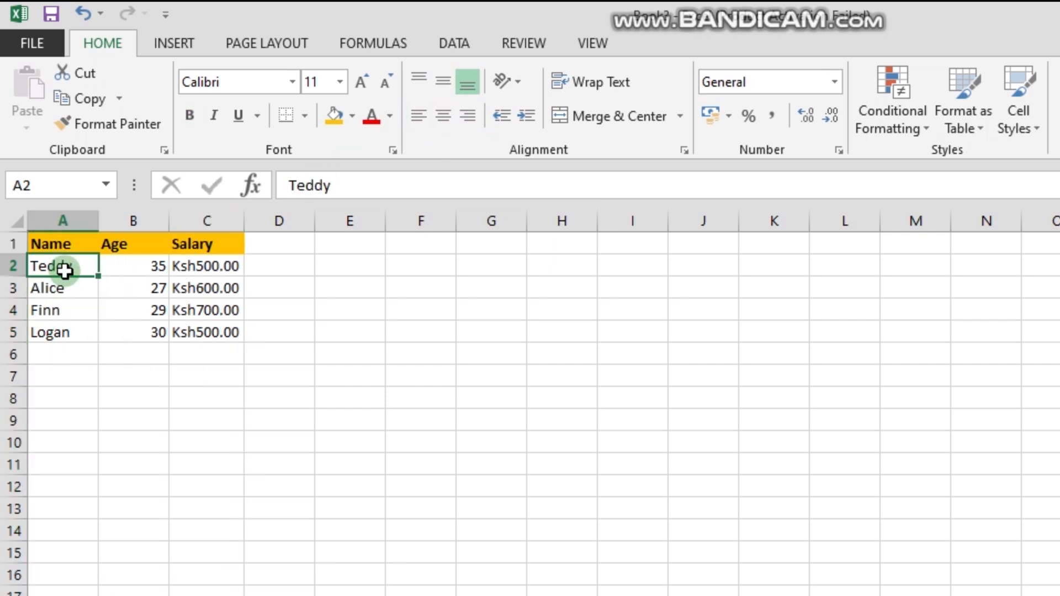
left_click(159, 270)
left_click(210, 268)
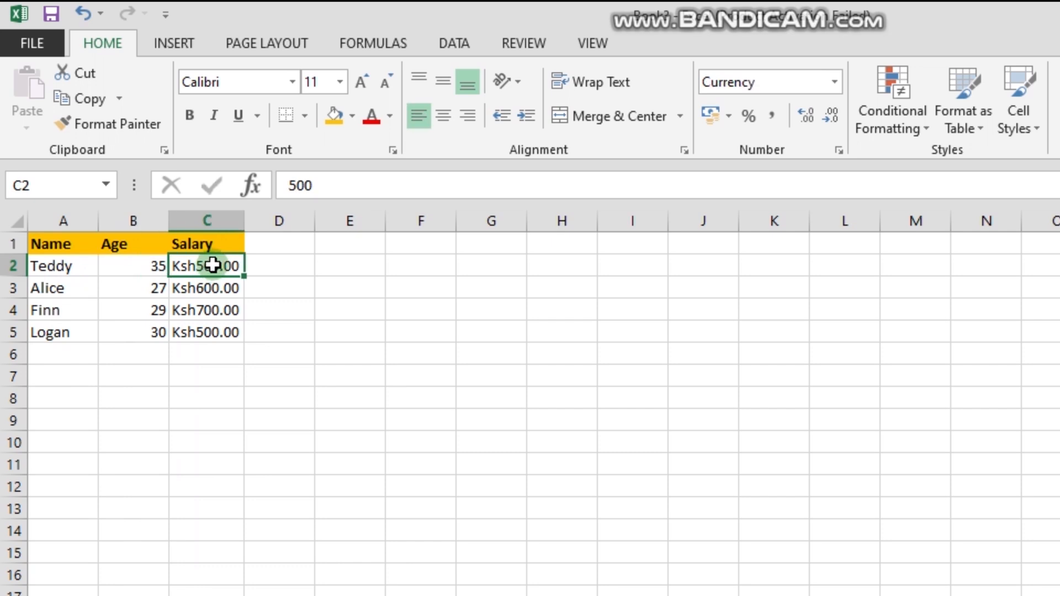
Step: Enter the text Feedback and Suggestion in cell D1
left_click(266, 245)
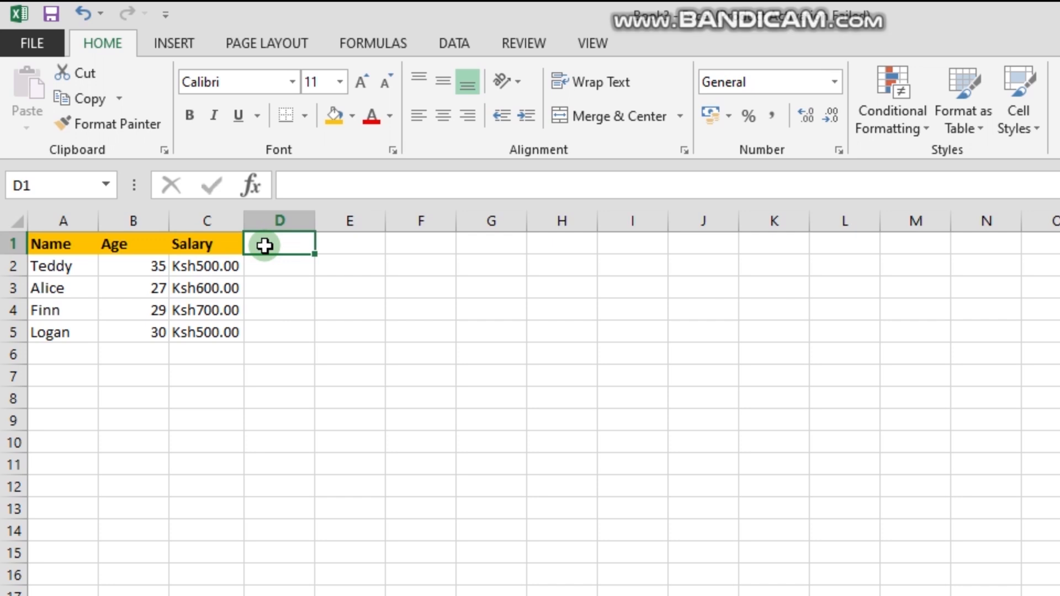
type("Fee")
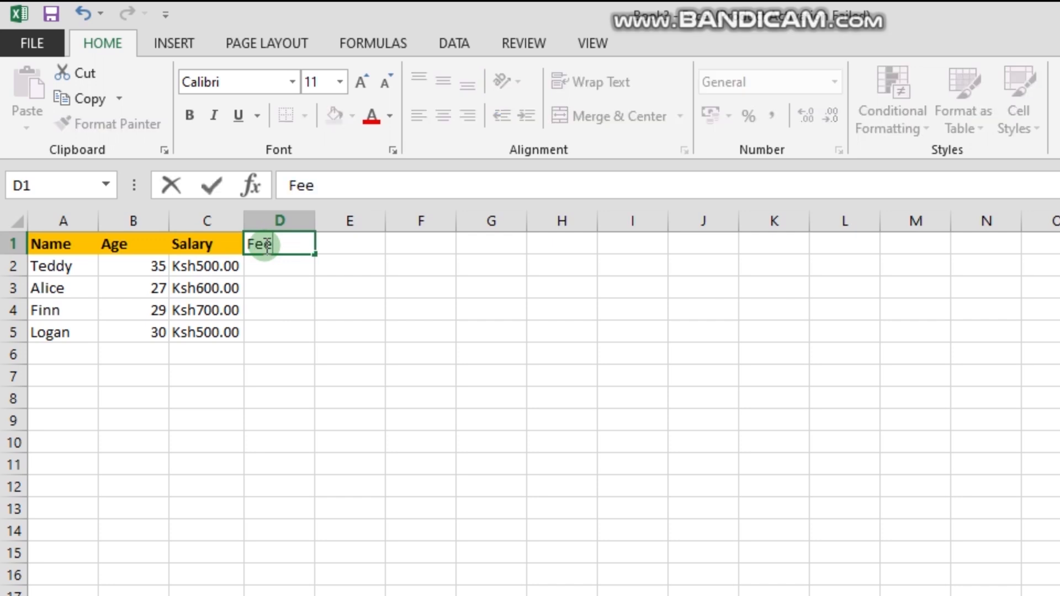
type("dback and Suggestion")
key("Return")
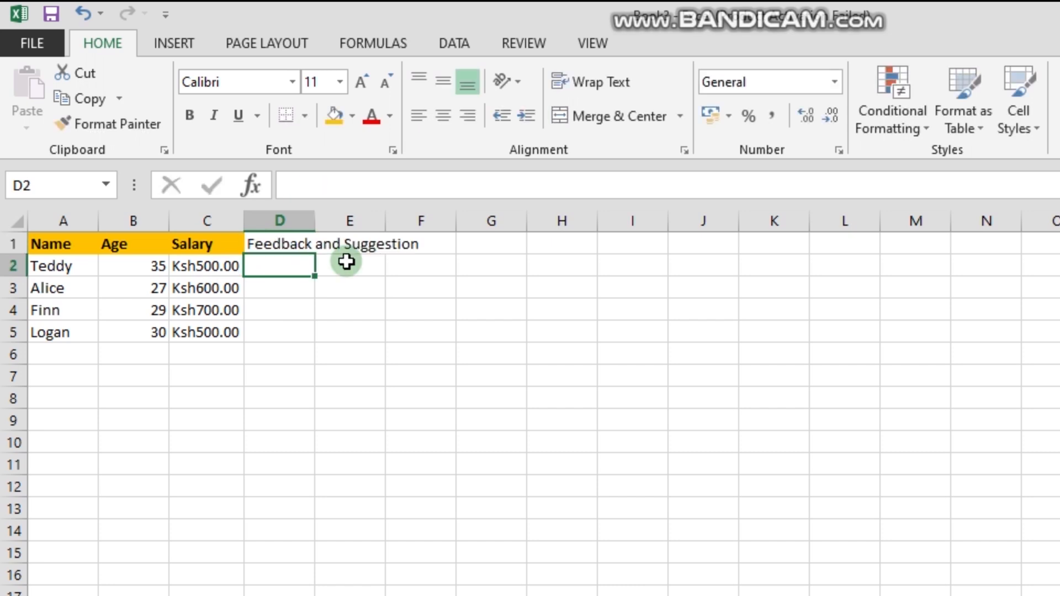
Step: Wrap the text in cell D1 and clear the cell's contents
left_click(276, 241)
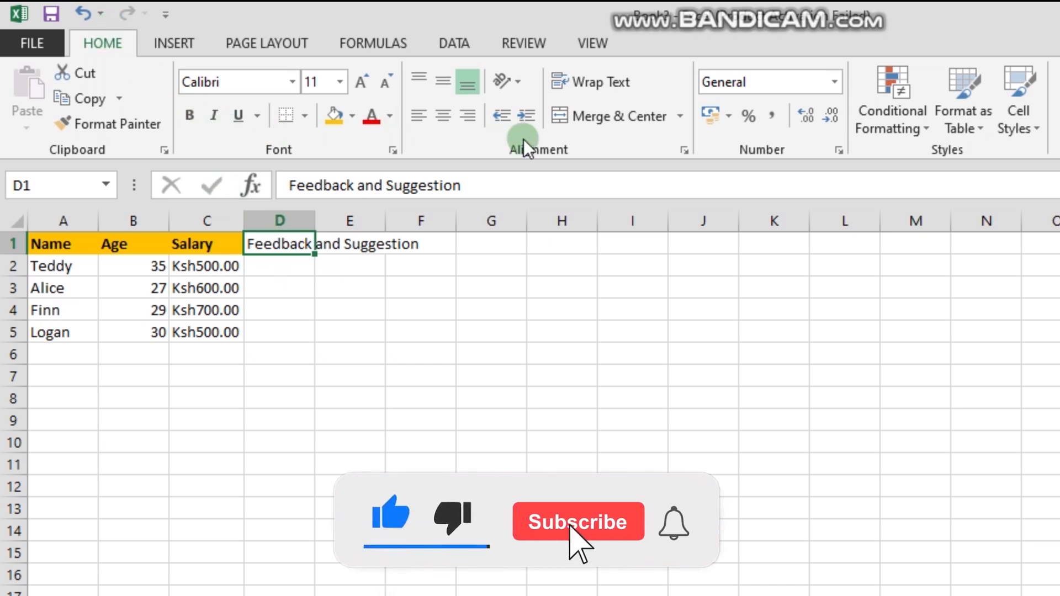
left_click(617, 79)
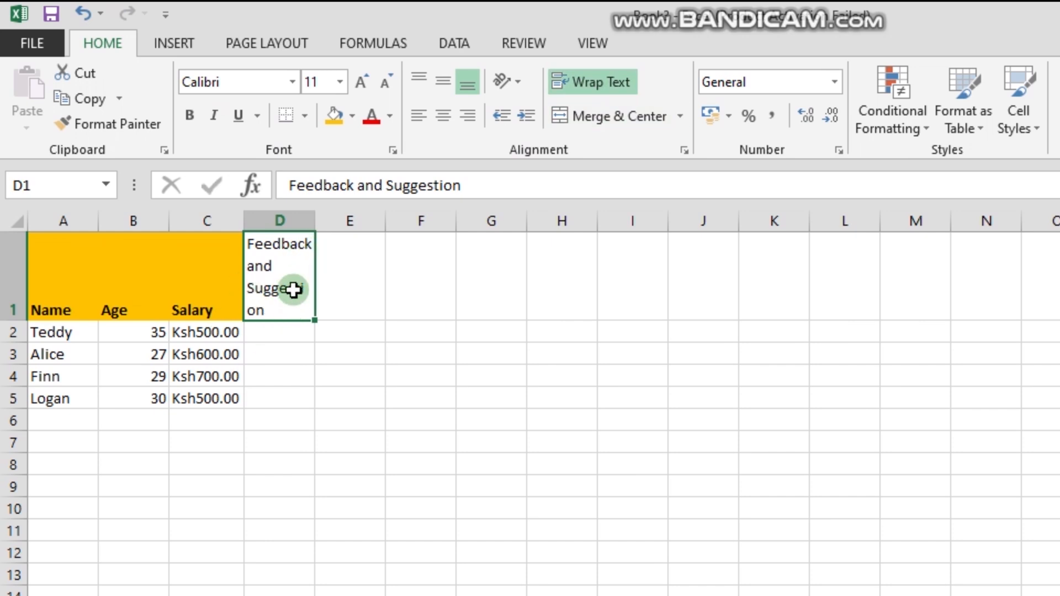
key("Delete")
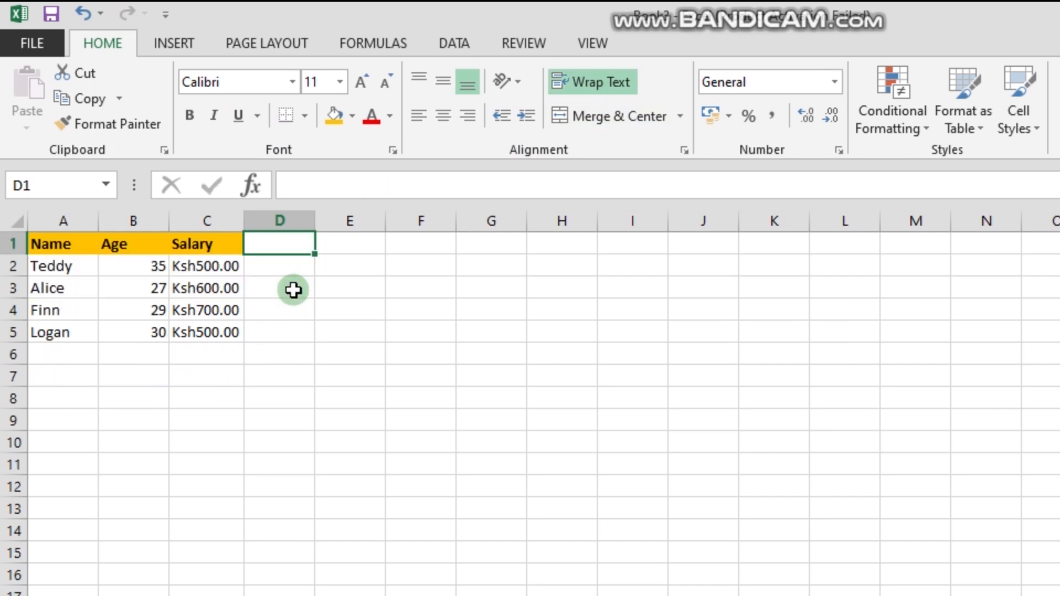
Step: Examine how cells, rows and columns are laid out by selecting single cells, rows 1 to 3 and columns A to C
left_click(73, 265)
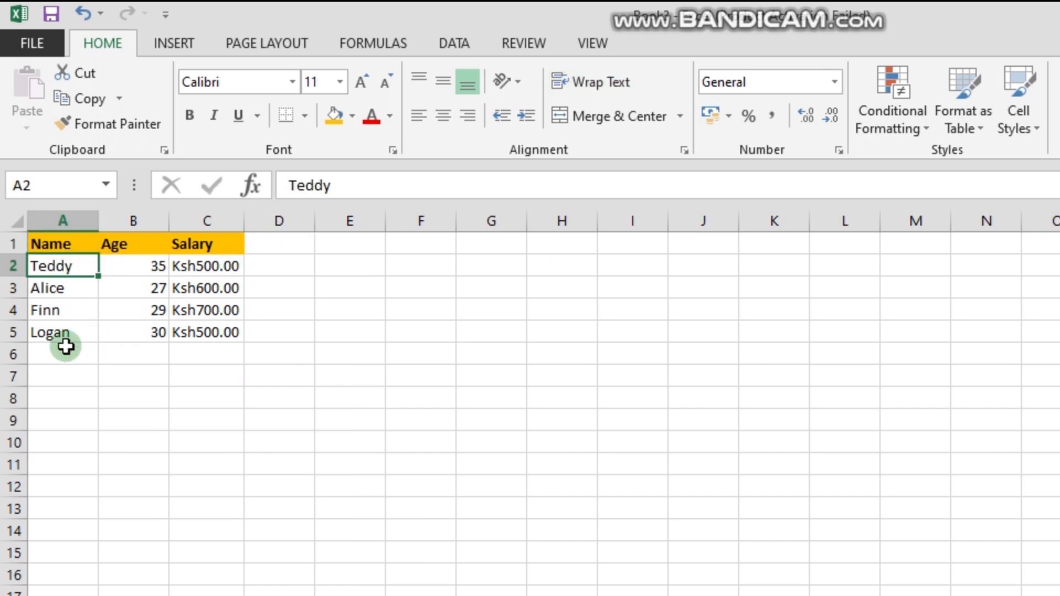
left_click(67, 377)
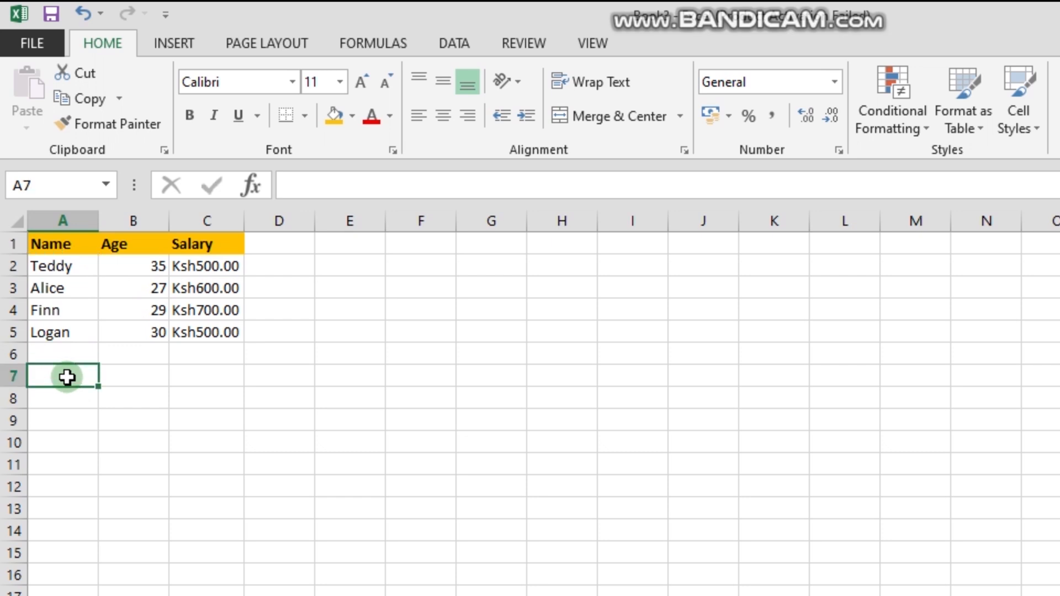
left_click(140, 382)
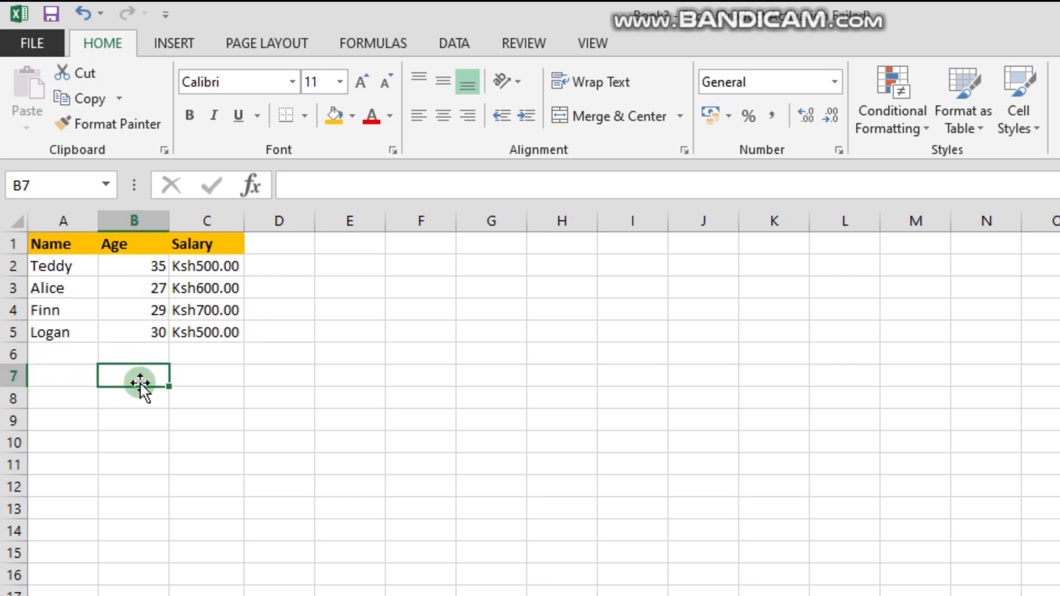
left_click(7, 245)
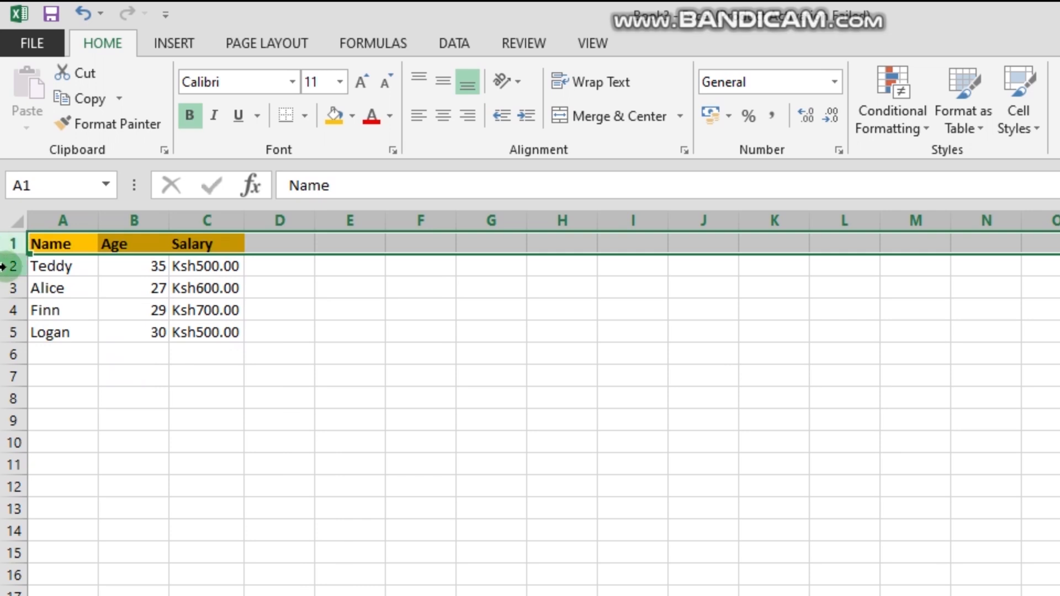
left_click(11, 266)
left_click(4, 286)
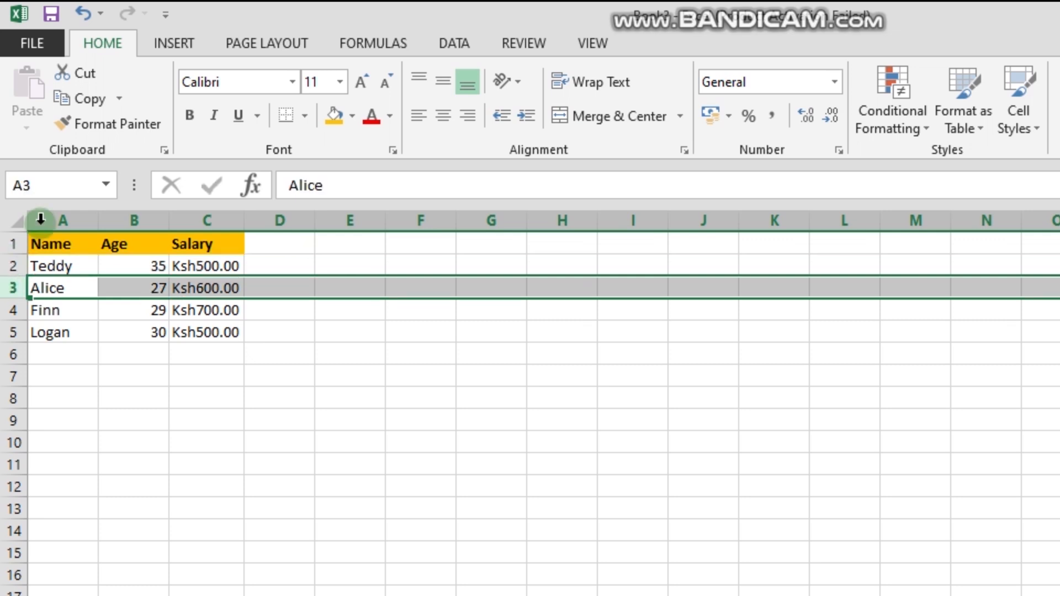
left_click(7, 244)
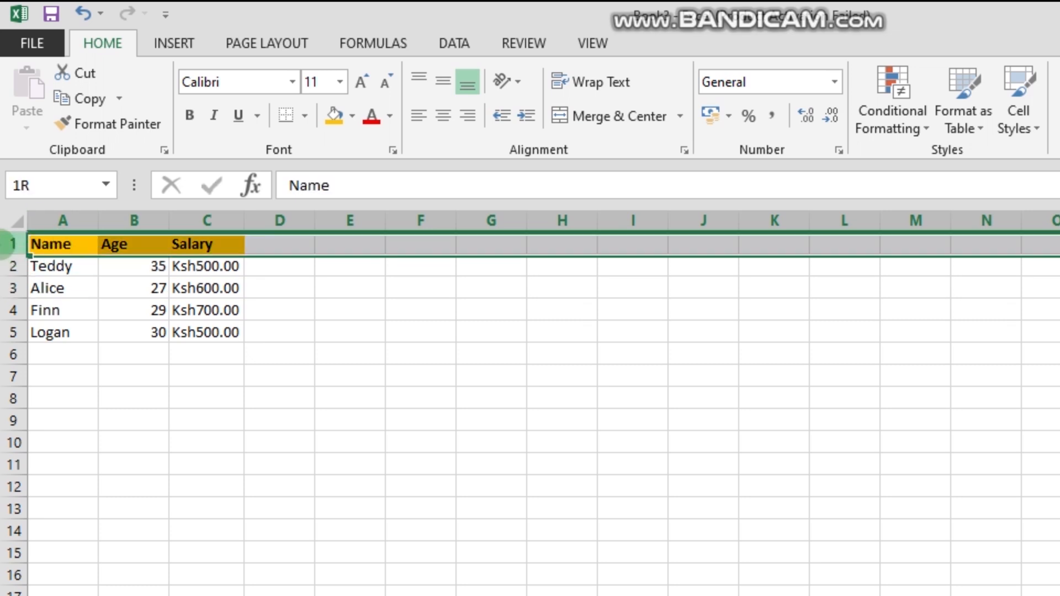
left_click(59, 215)
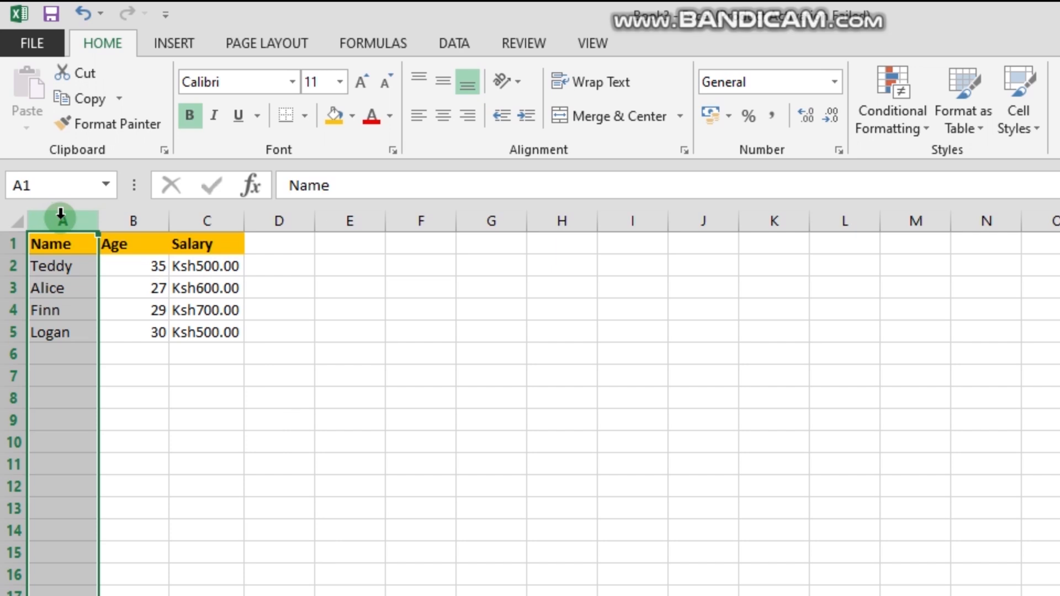
left_click(123, 215)
left_click(200, 213)
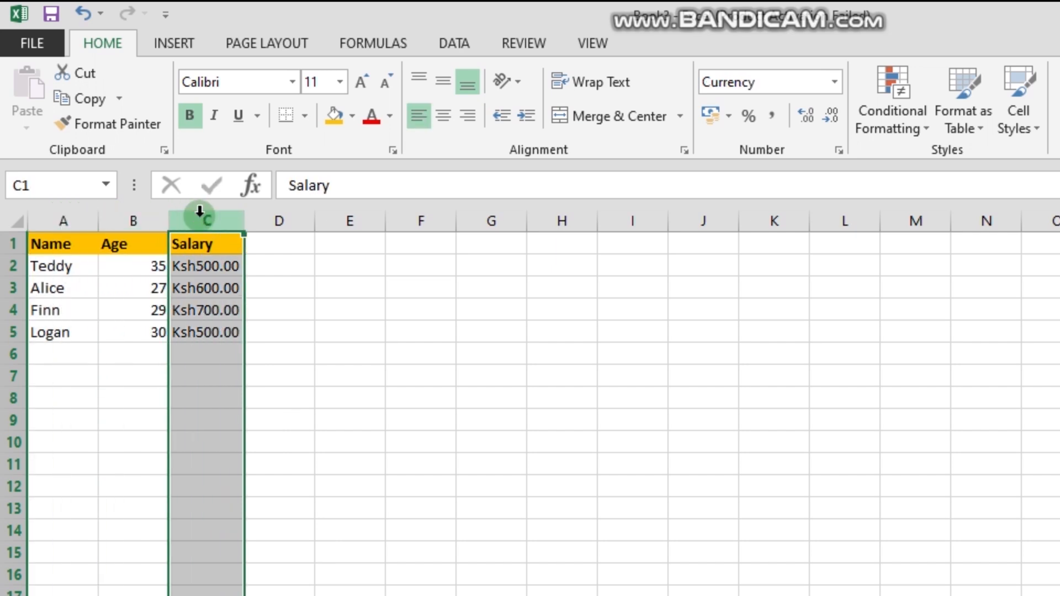
left_click(53, 357)
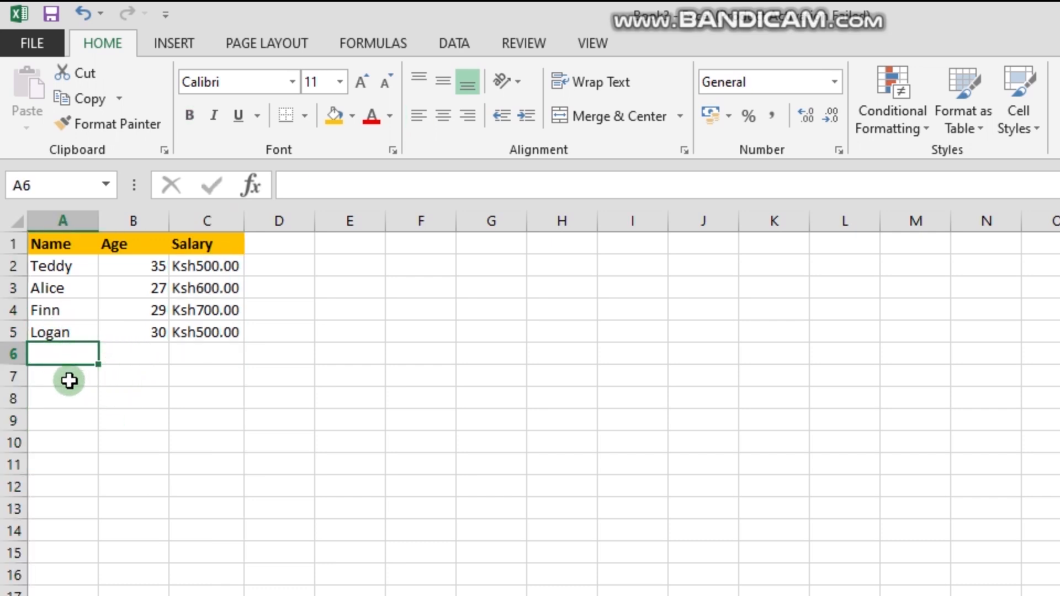
left_click(7, 266)
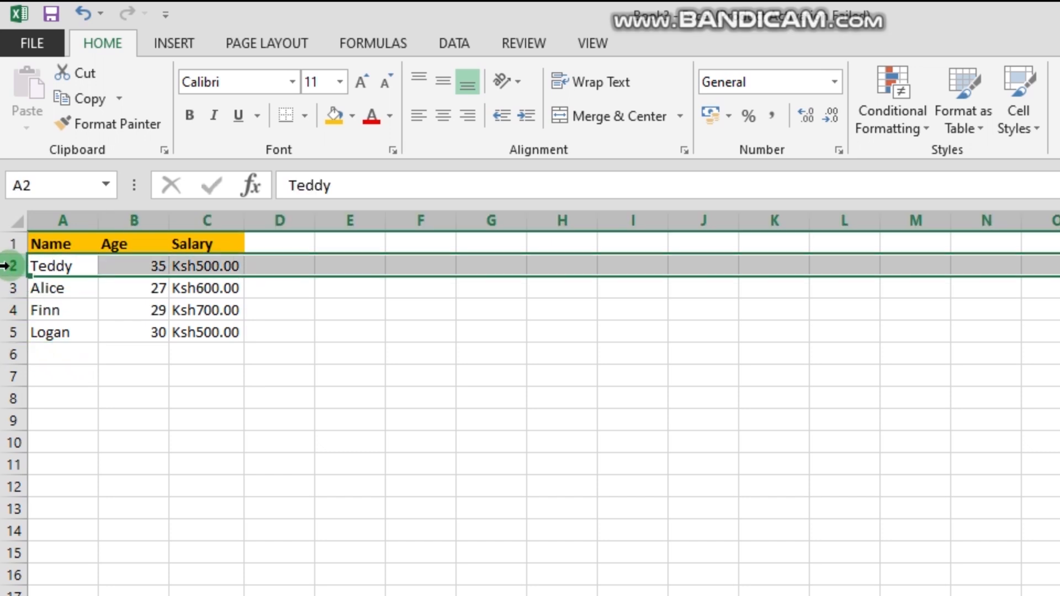
left_click(52, 219)
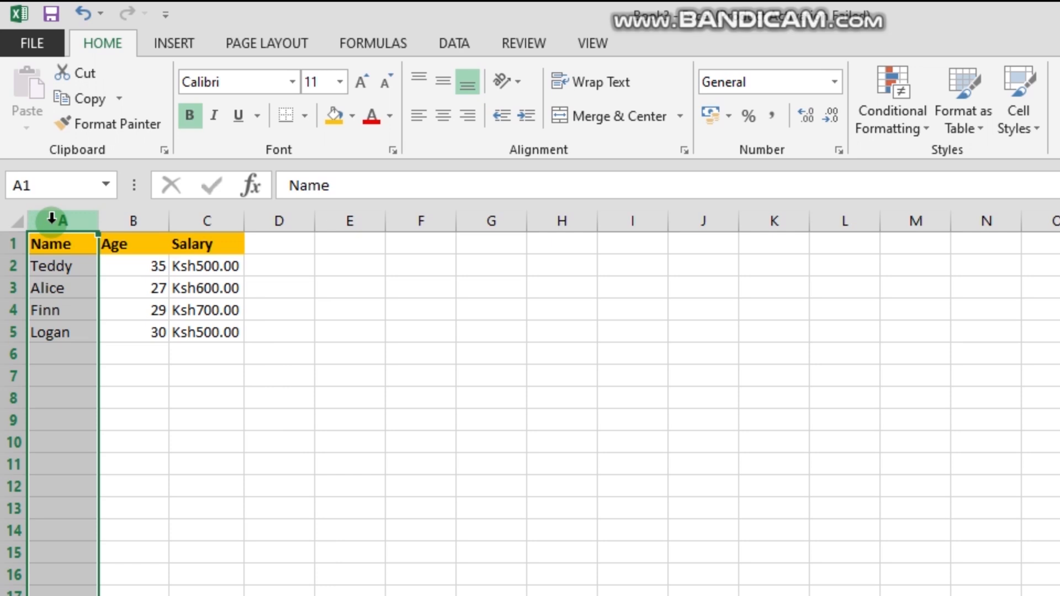
left_click(61, 355)
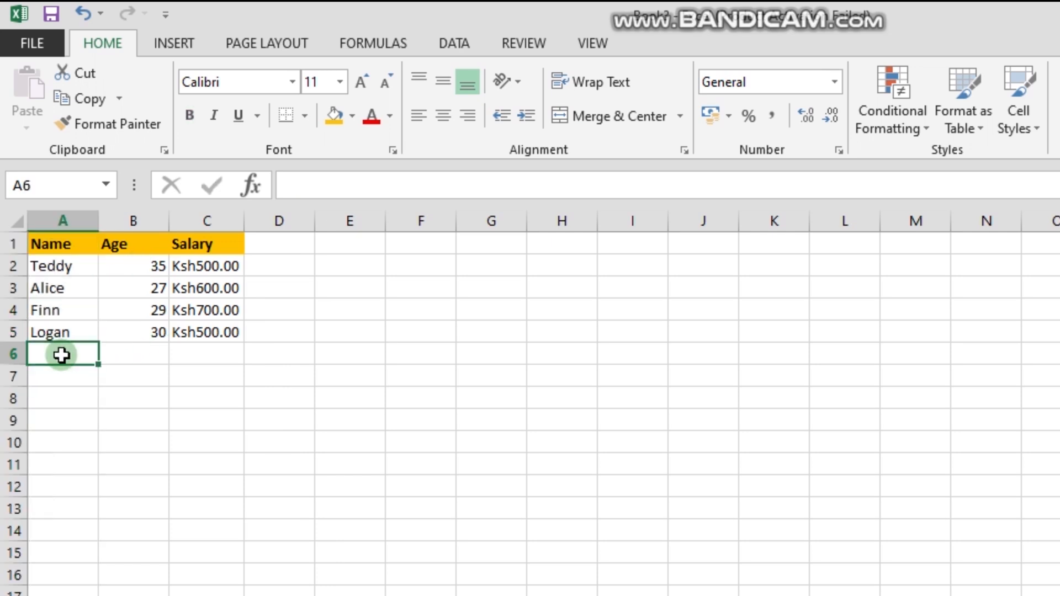
Step: Apply all borders to the whole Name, Age and Salary table in range A1:C5
left_click(54, 247)
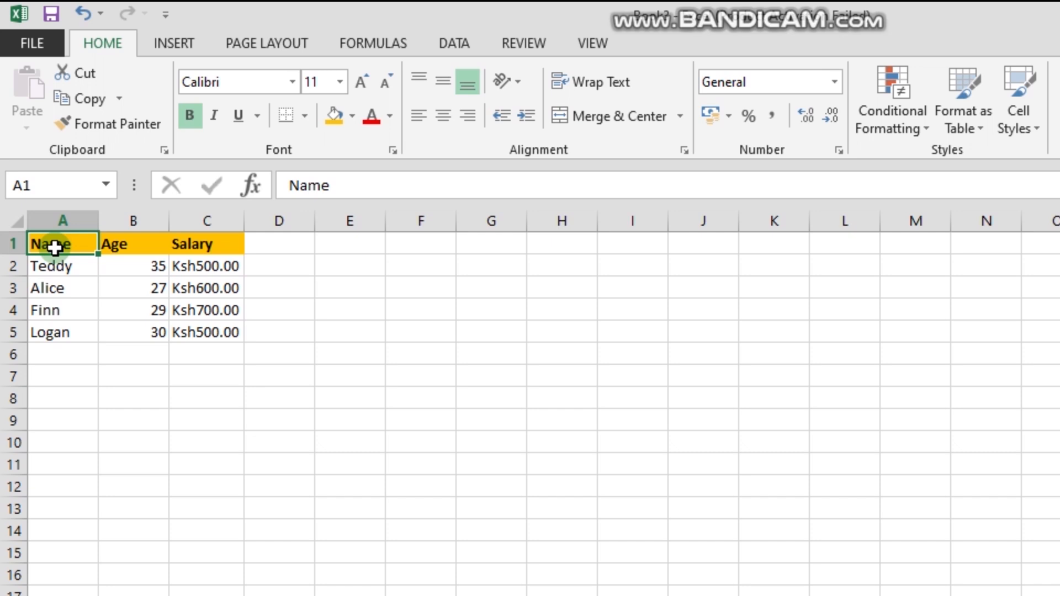
left_click_drag(54, 247, 218, 329)
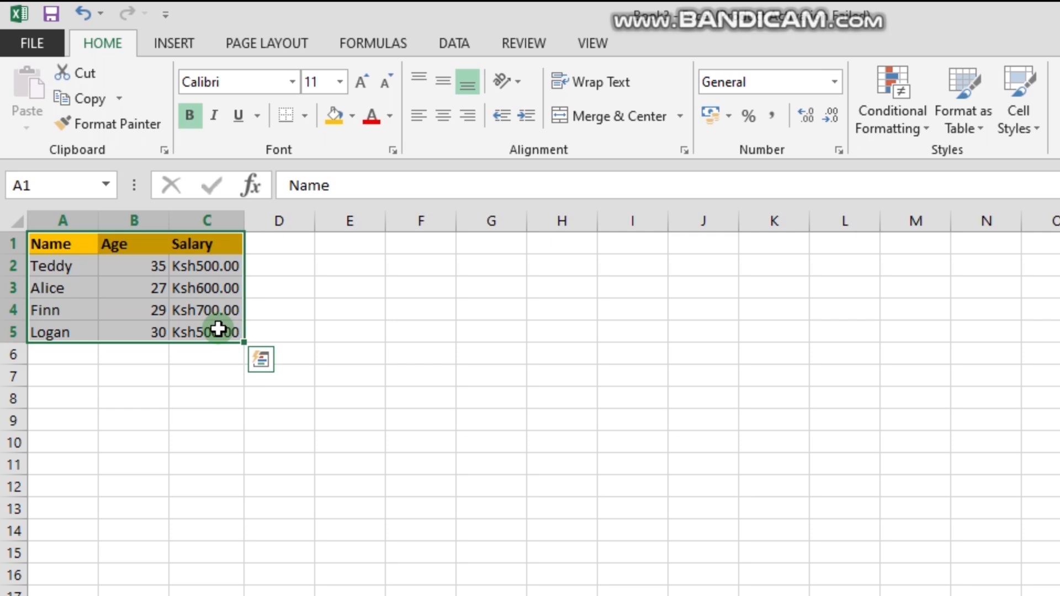
left_click(100, 283)
left_click(42, 245)
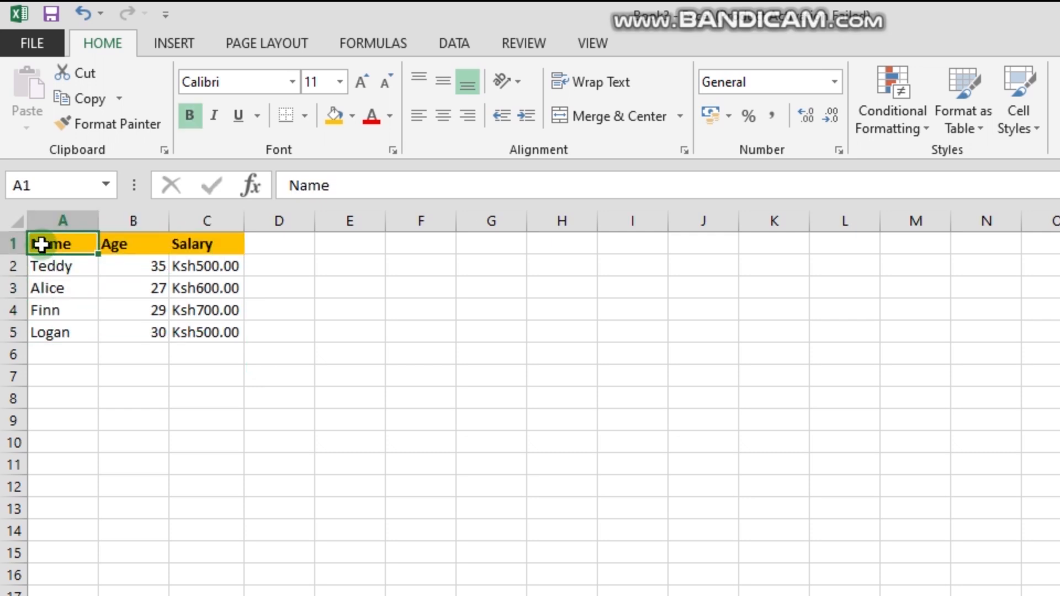
left_click_drag(41, 244, 226, 335)
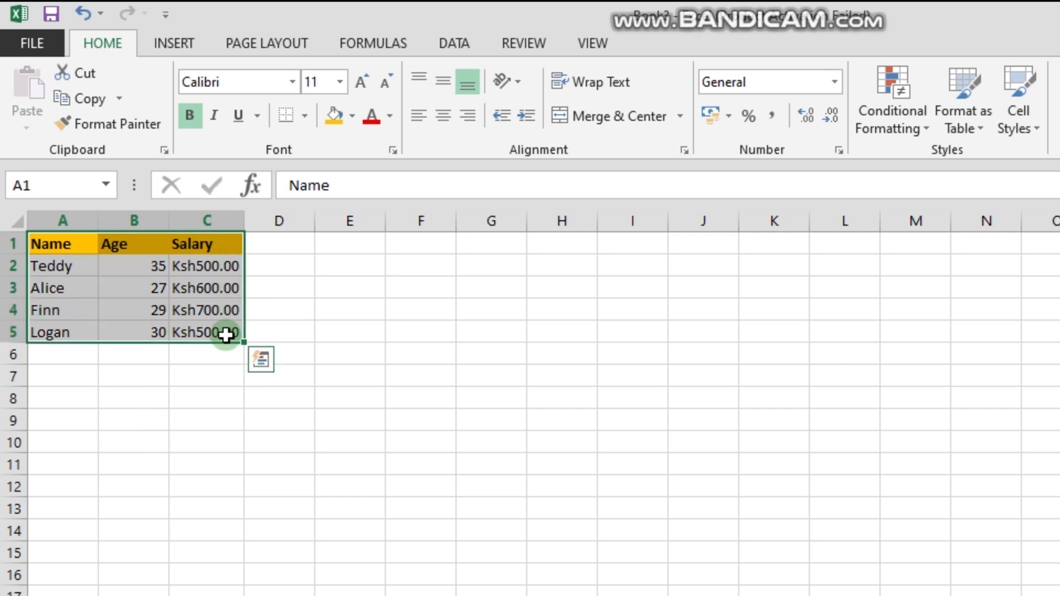
left_click(117, 35)
left_click(287, 115)
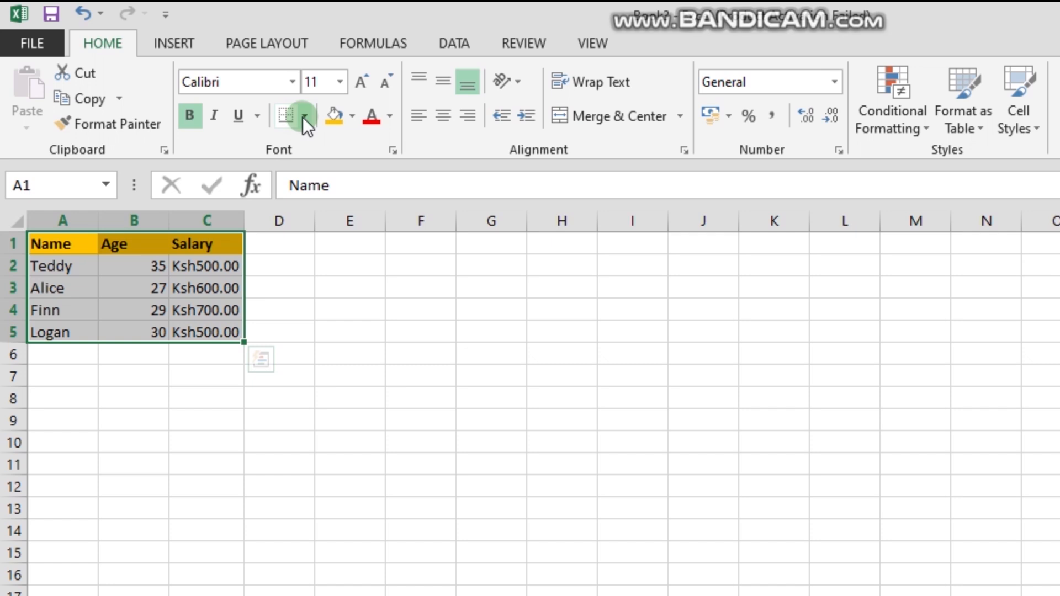
left_click(303, 117)
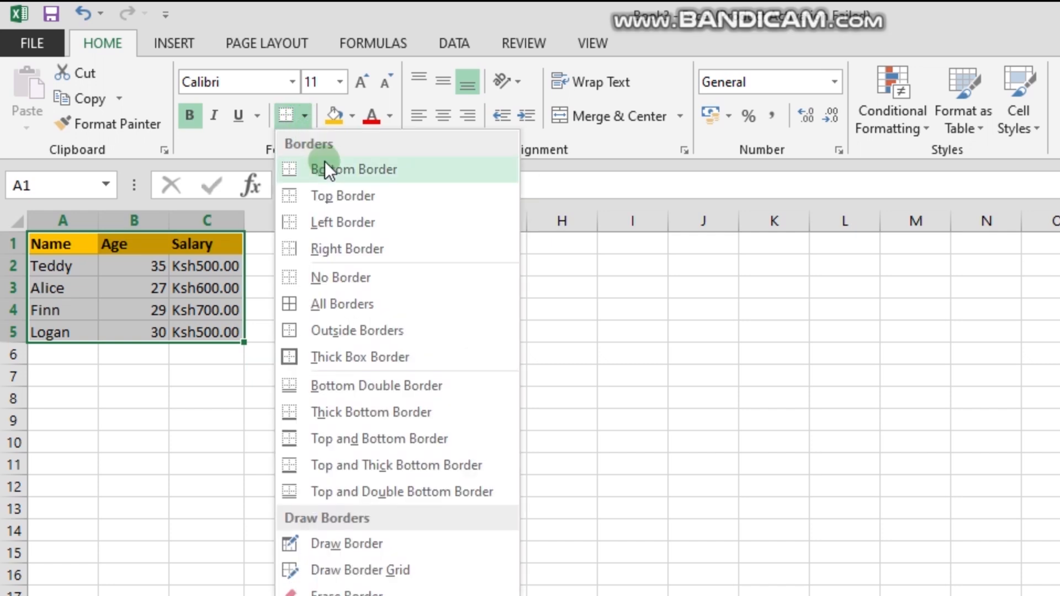
left_click(377, 408)
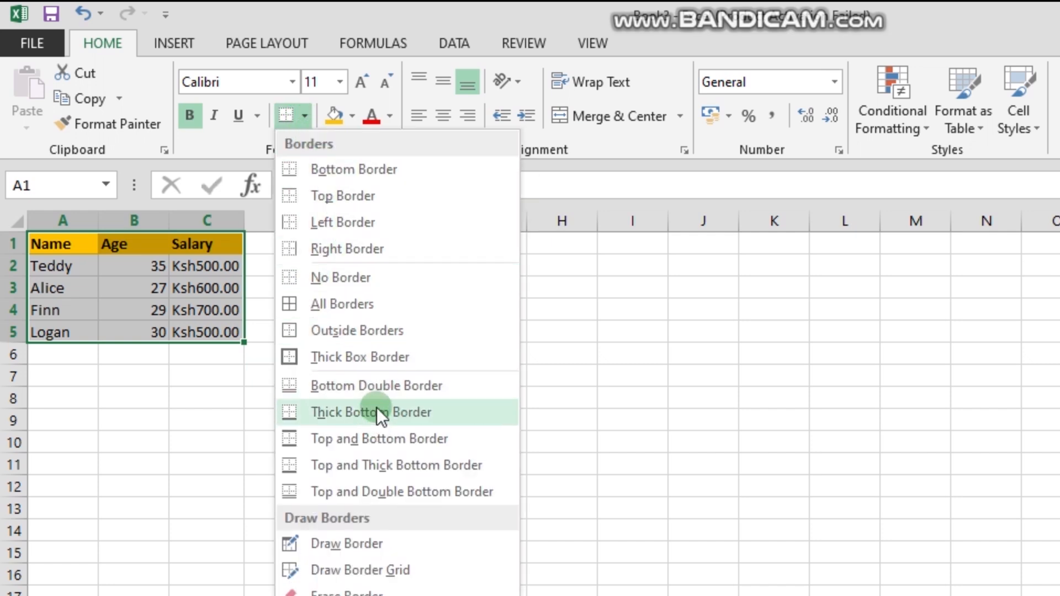
left_click(351, 300)
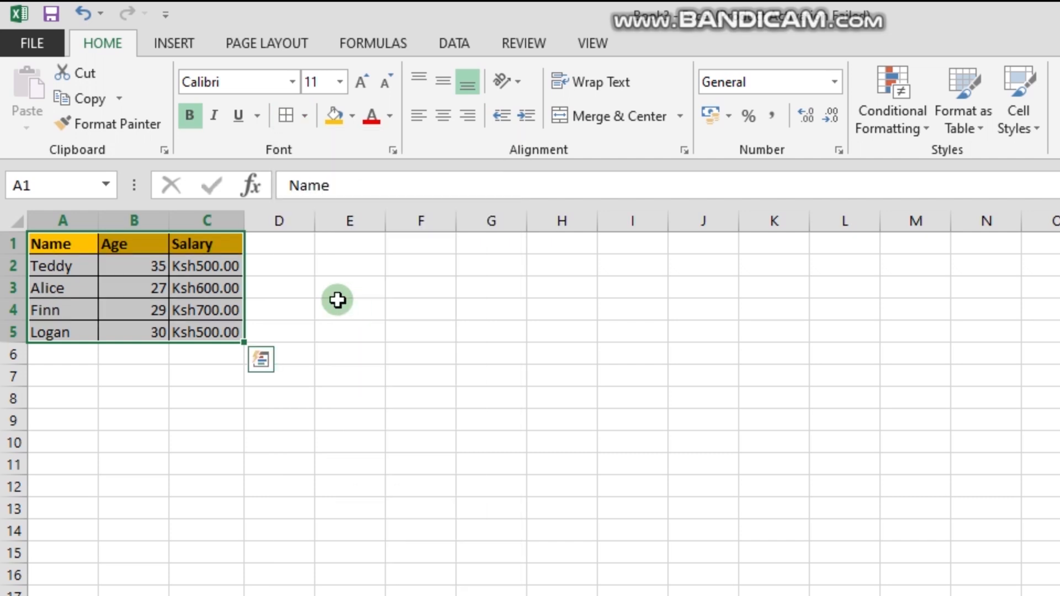
left_click(174, 286)
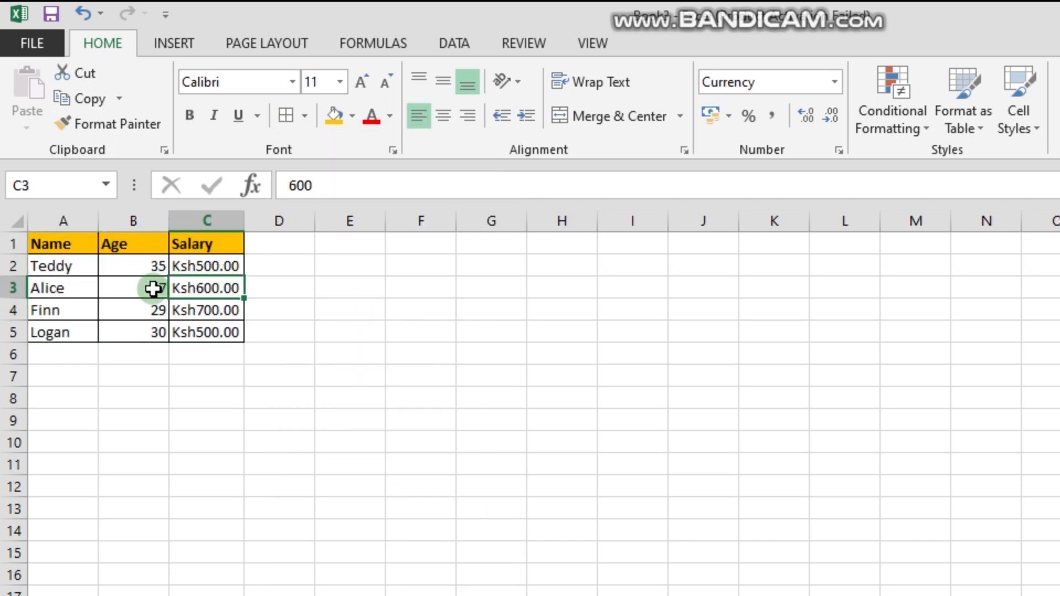
left_click(60, 332)
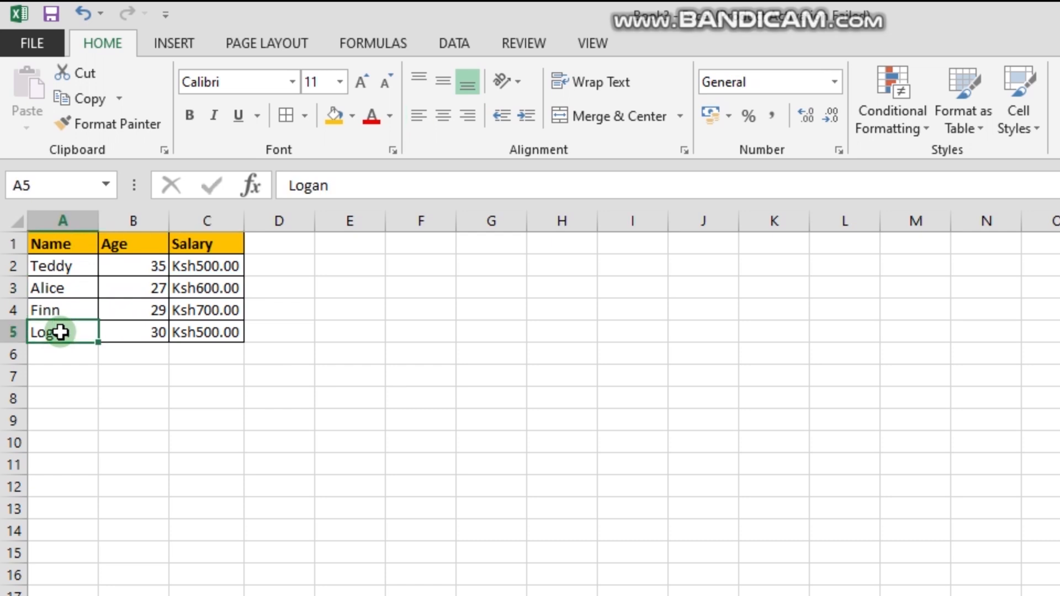
Step: Set the font size of the header cells A1:C1 to 14
left_click(64, 246)
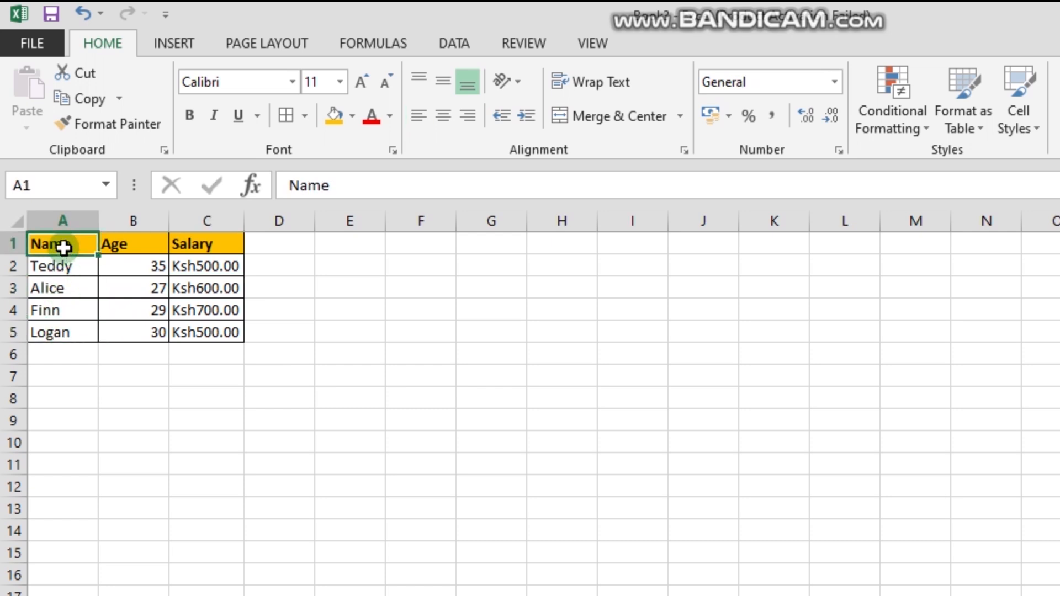
left_click_drag(64, 243, 197, 249)
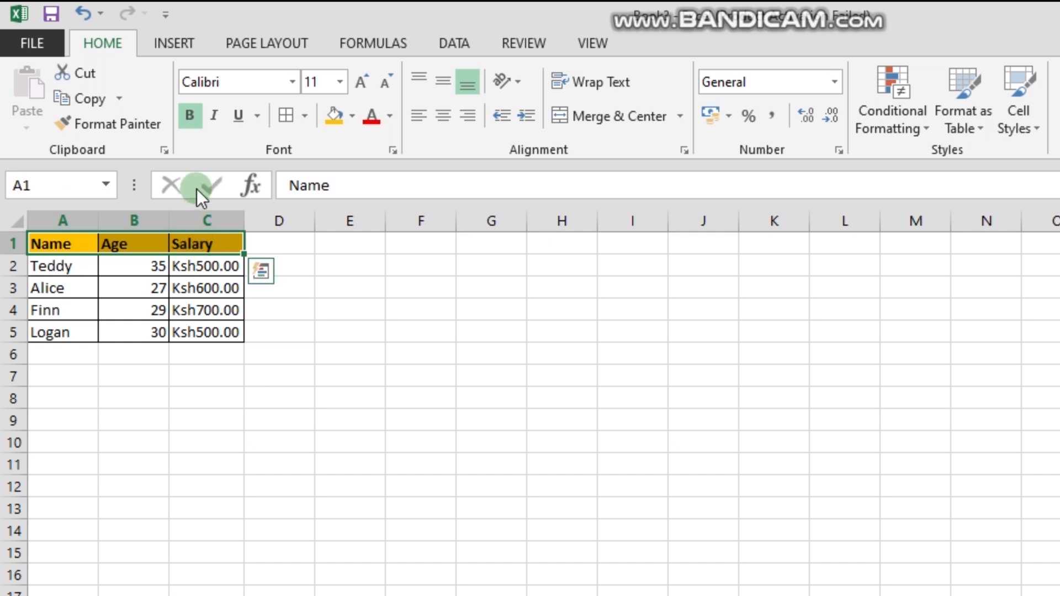
left_click(343, 78)
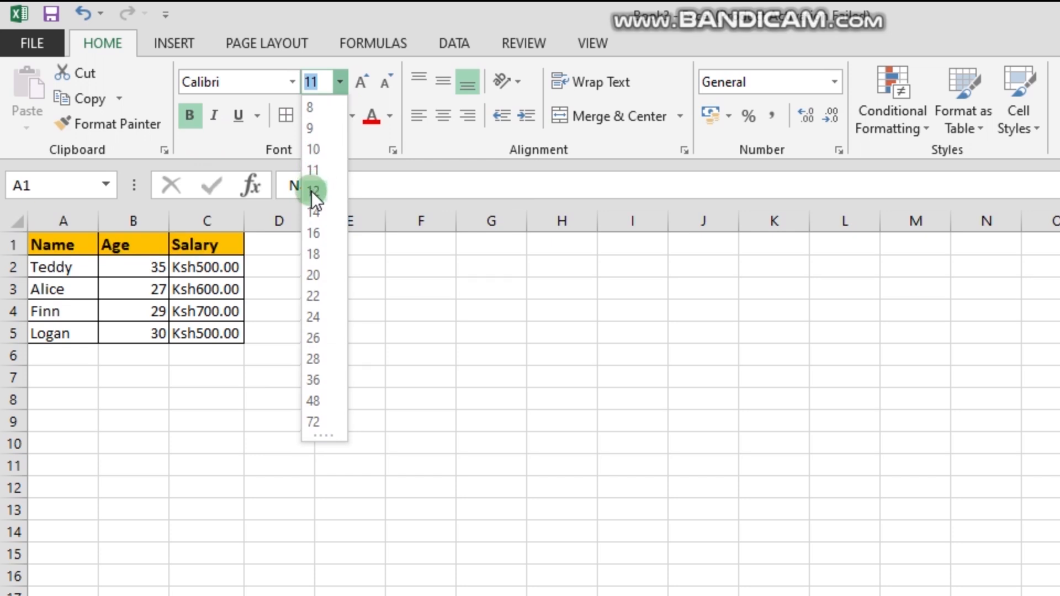
left_click(313, 212)
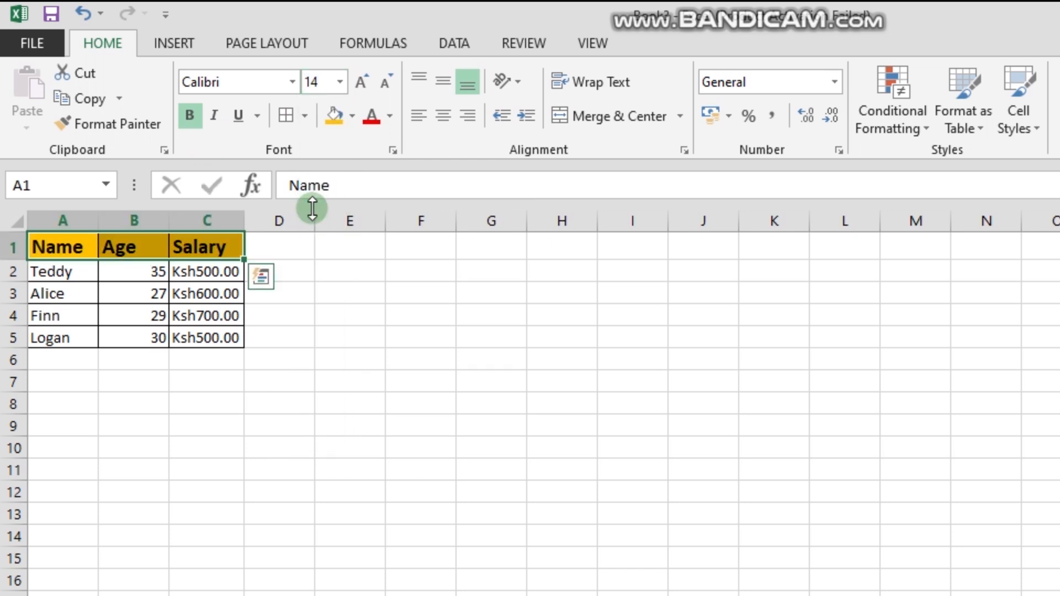
left_click(119, 289)
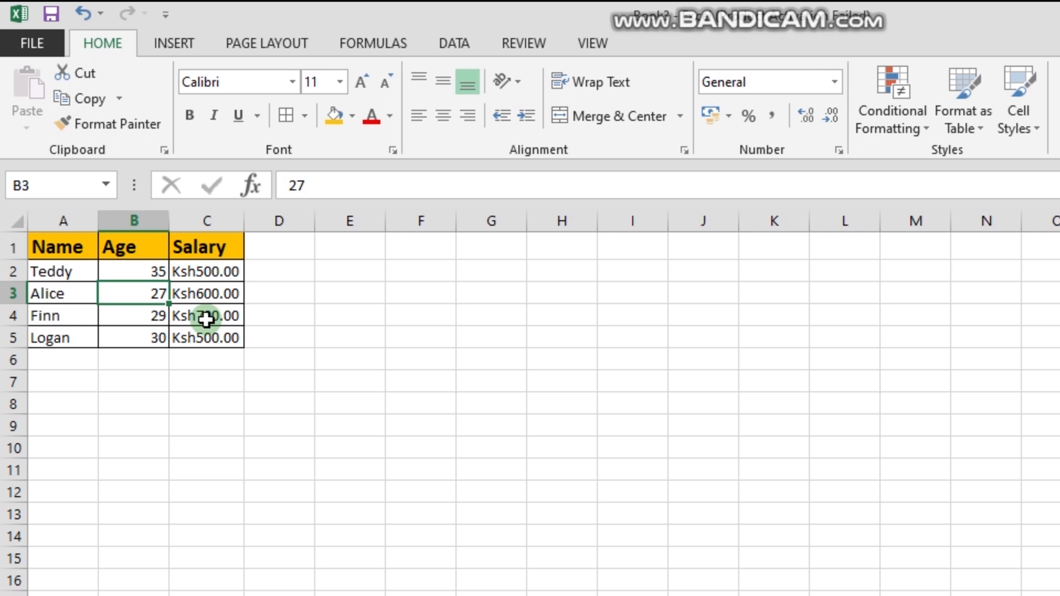
Step: Autofit the width of the Age column to its contents
left_click(62, 362)
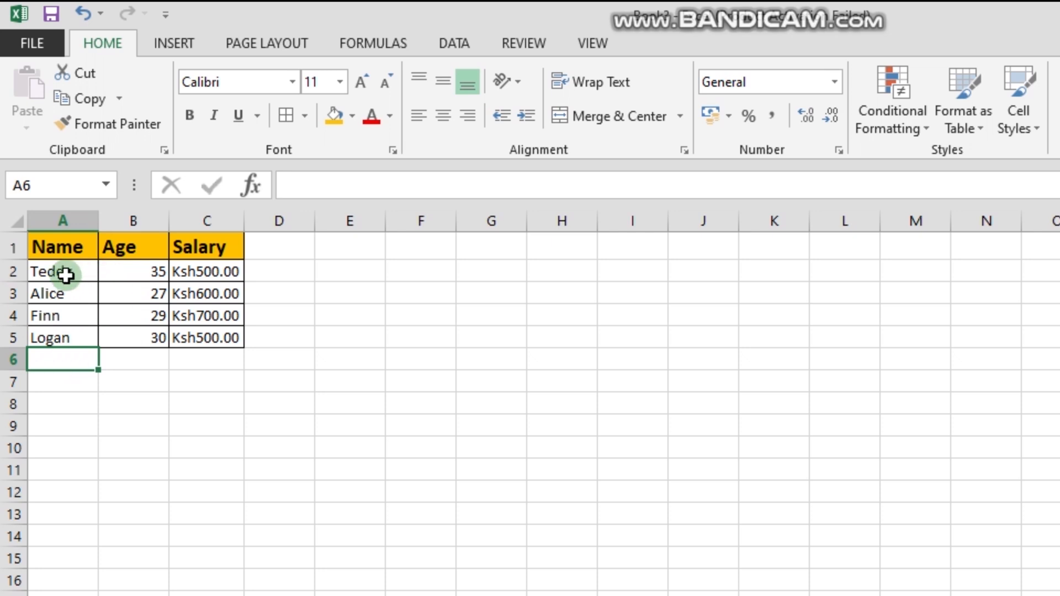
double_click(168, 220)
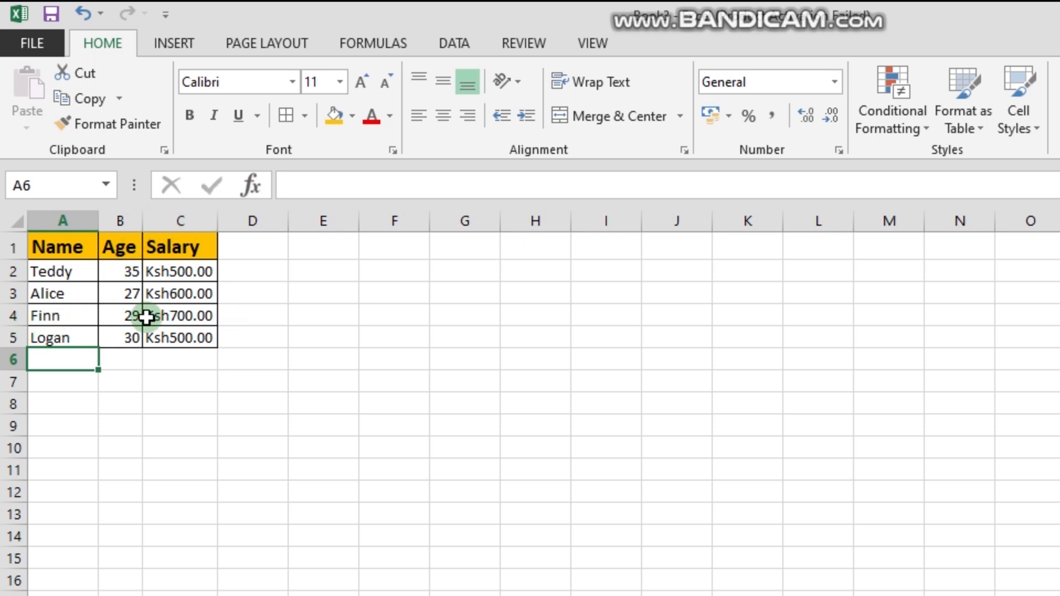
left_click(110, 387)
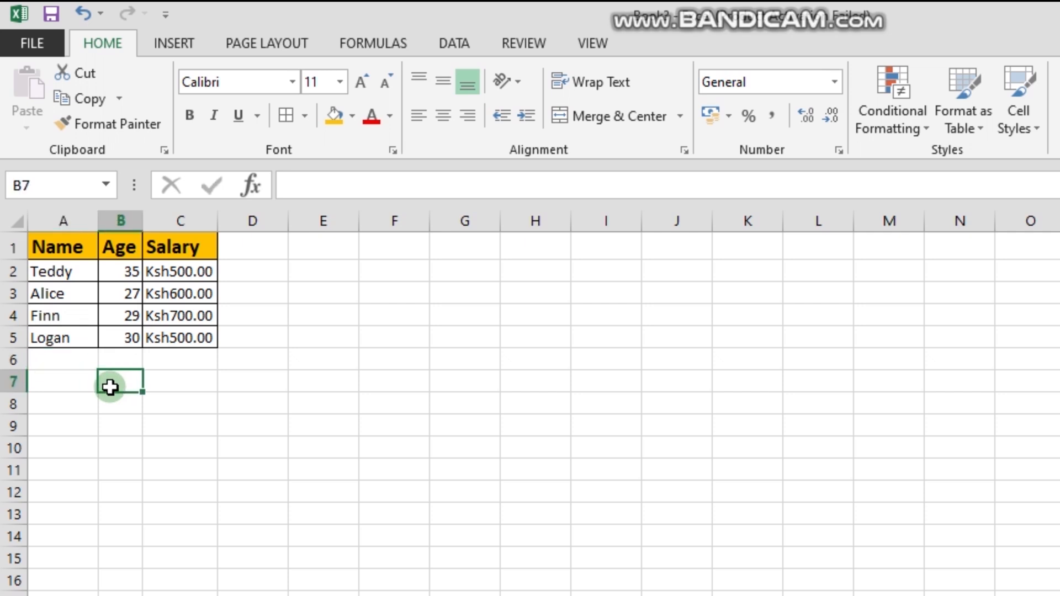
left_click(173, 382)
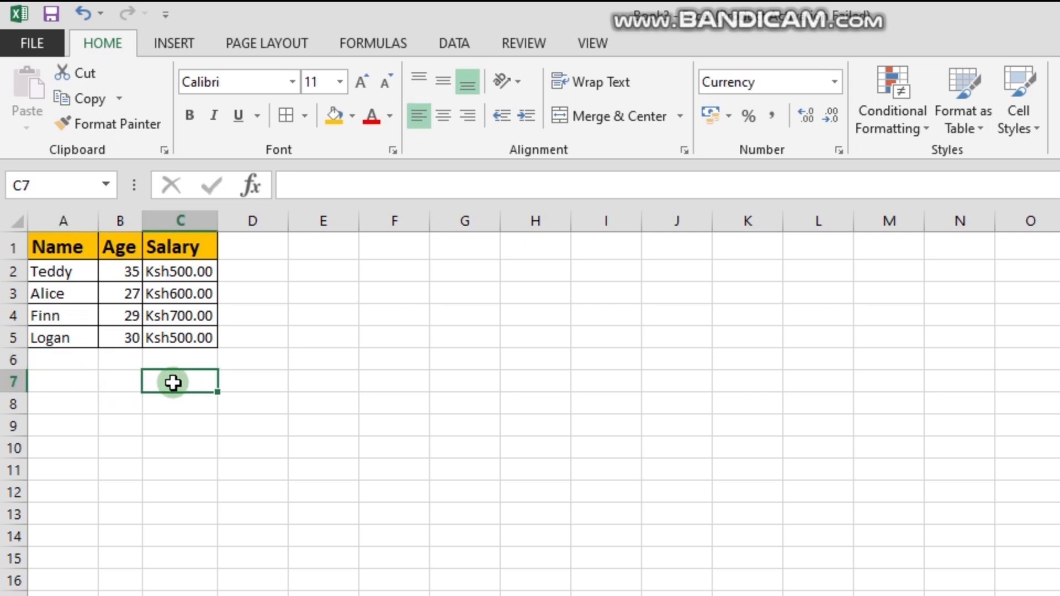
left_click(71, 381)
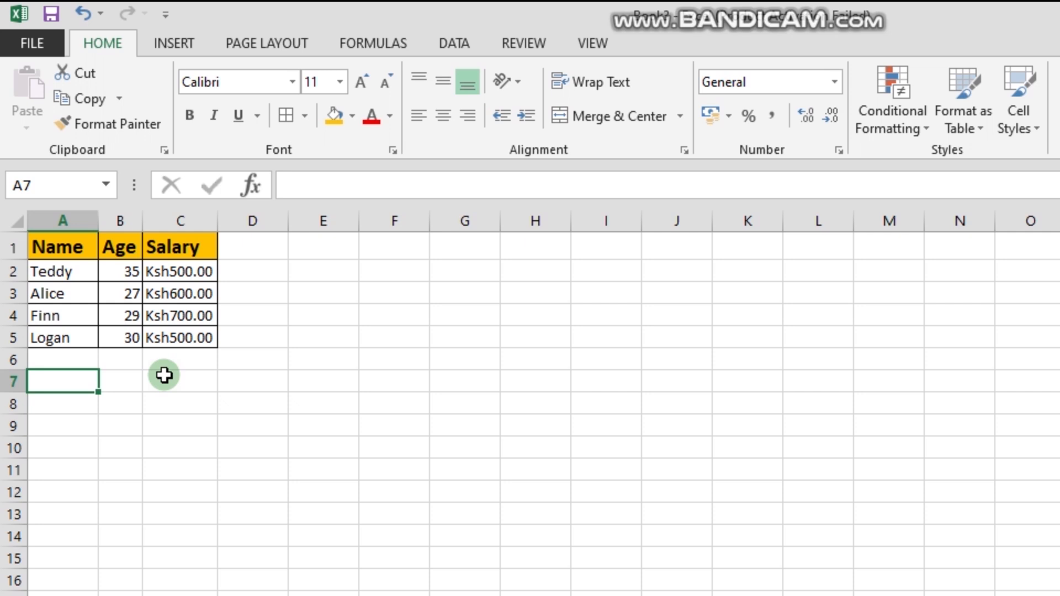
left_click(73, 361)
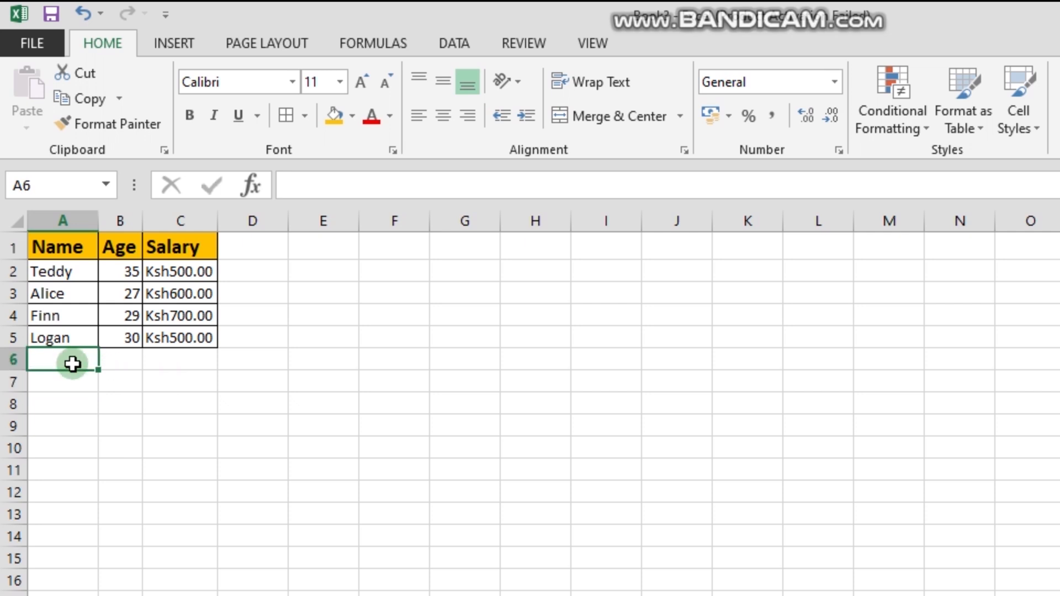
left_click(73, 386)
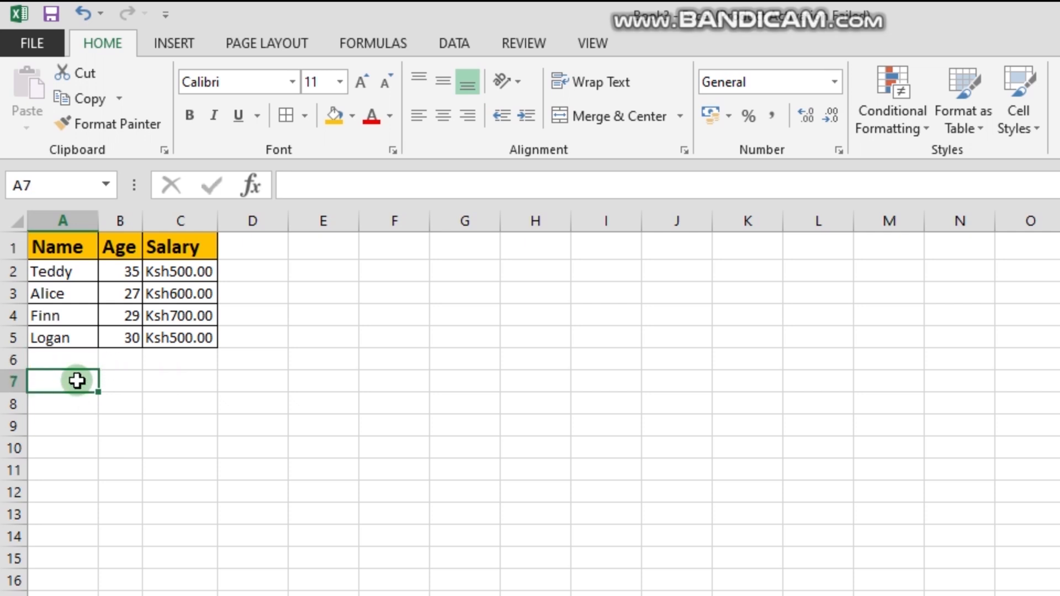
Step: Enter the header Month in cell D1 and the value January in cell D2
left_click(250, 249)
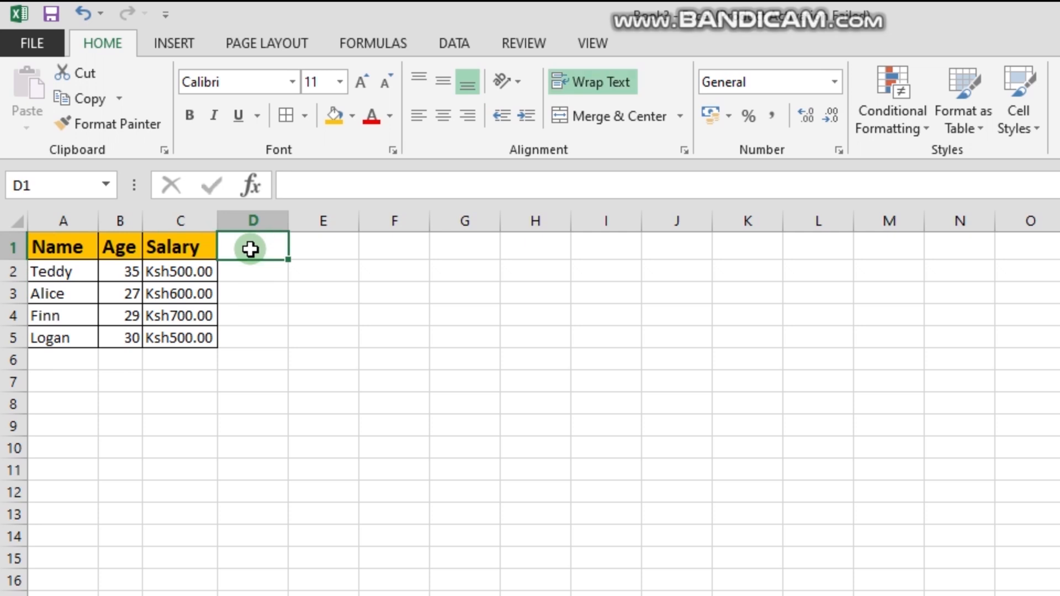
type("Month")
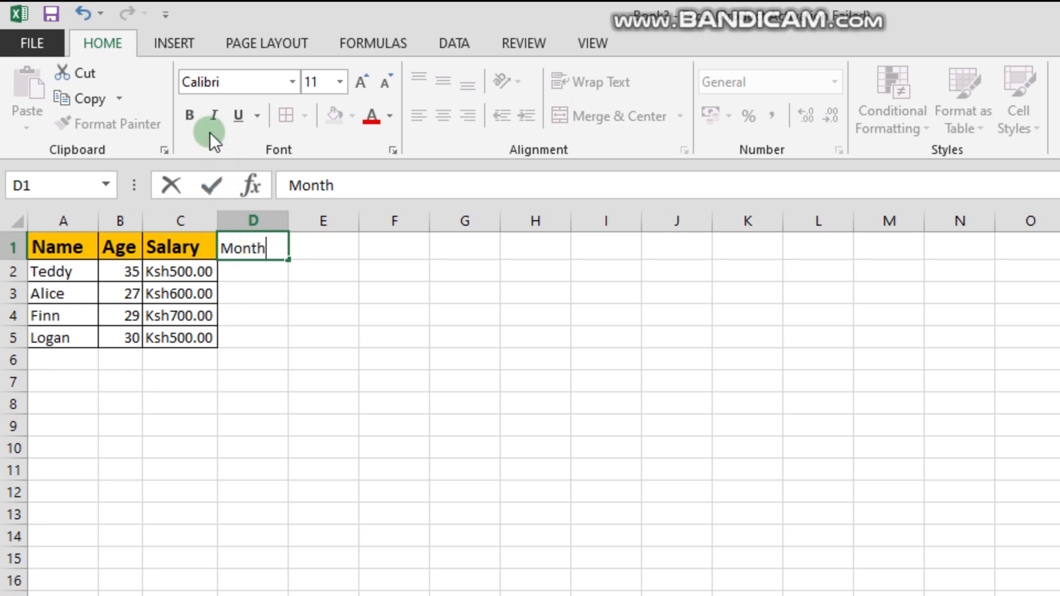
left_click(259, 270)
type("January")
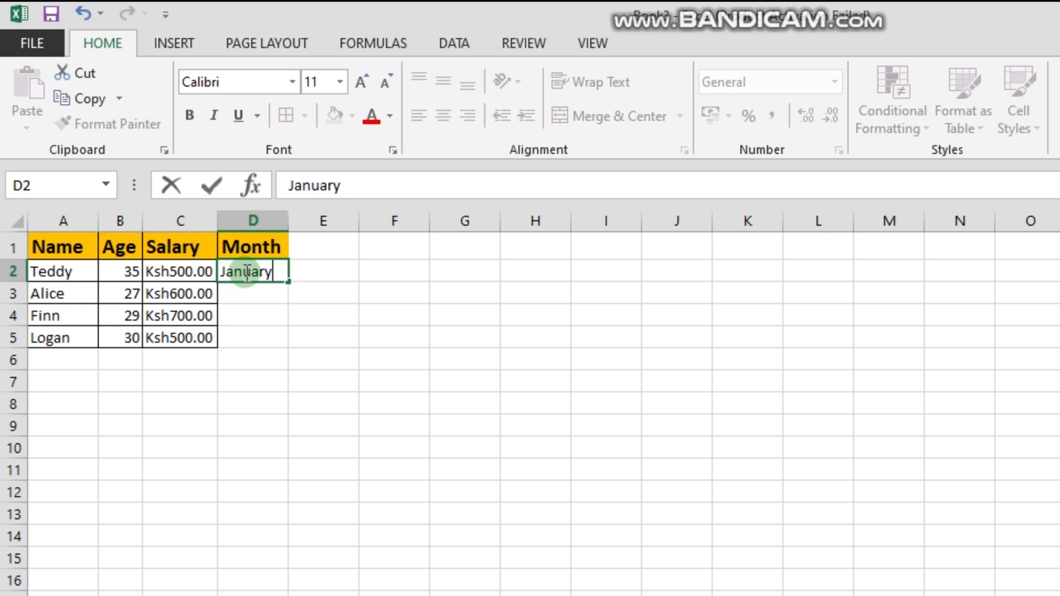
Step: Autofill the month series from cell D2 down to D5, covering January through April
left_click(288, 281)
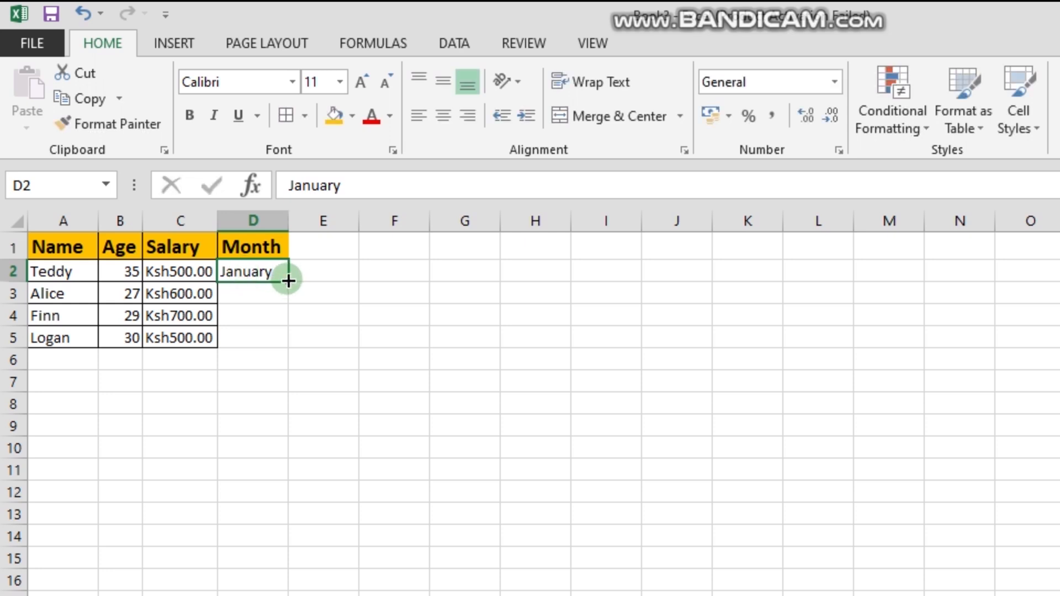
left_click_drag(288, 281, 288, 349)
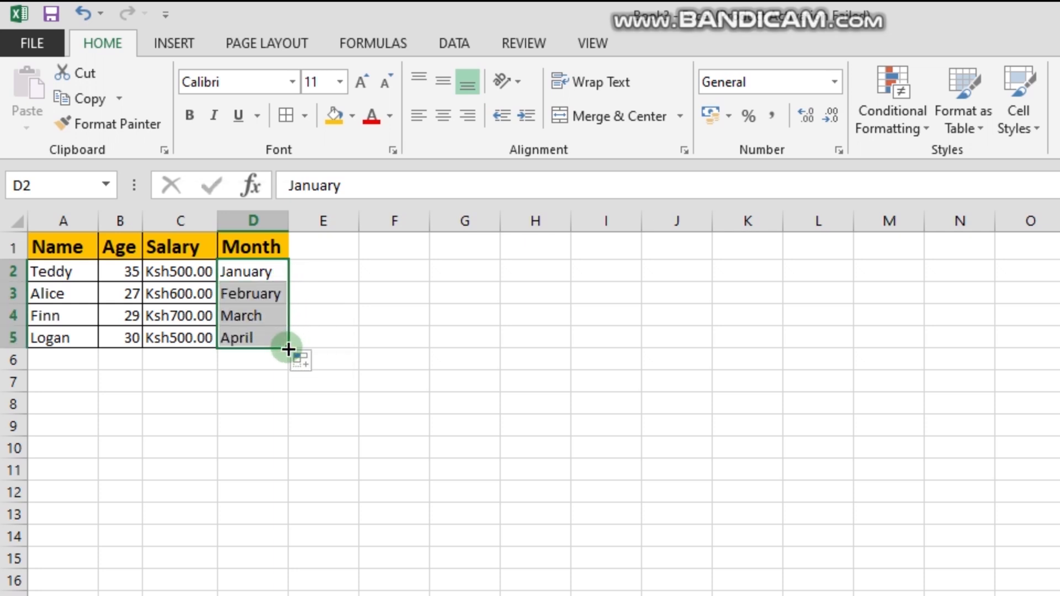
left_click(68, 337)
left_click(75, 362)
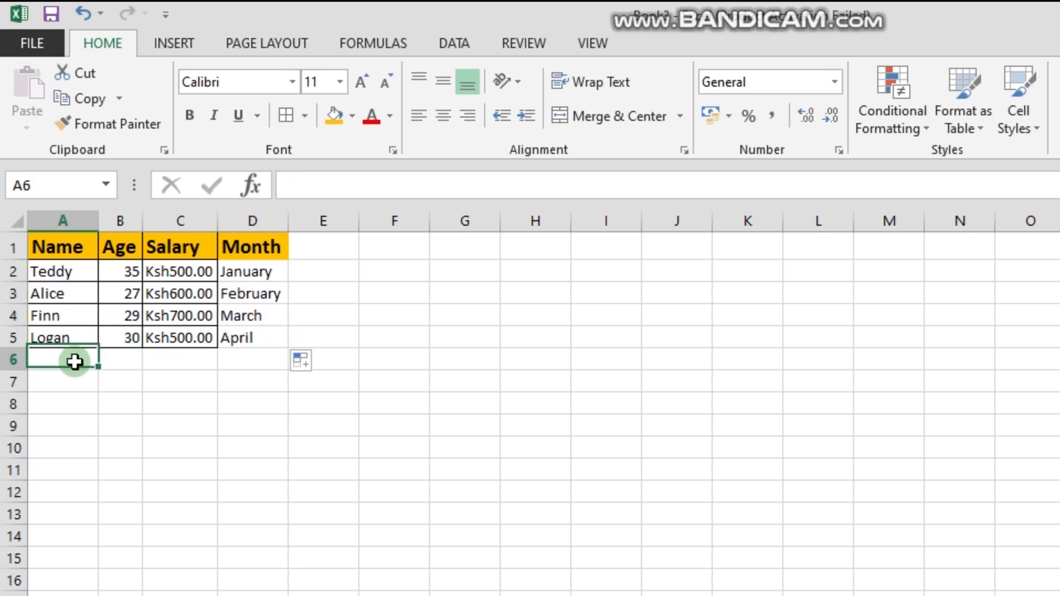
left_click(189, 361)
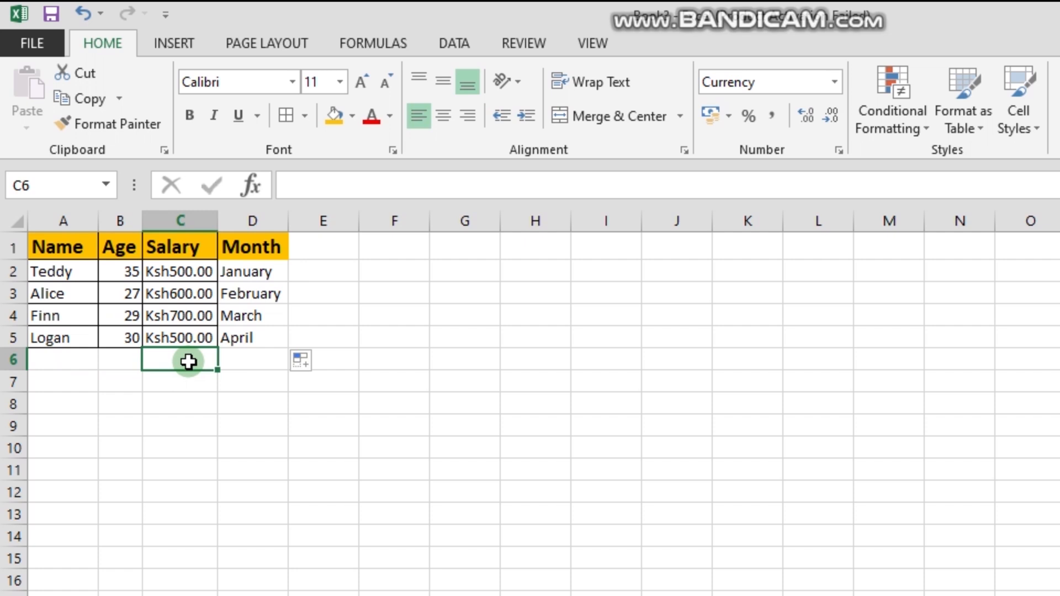
left_click(255, 359)
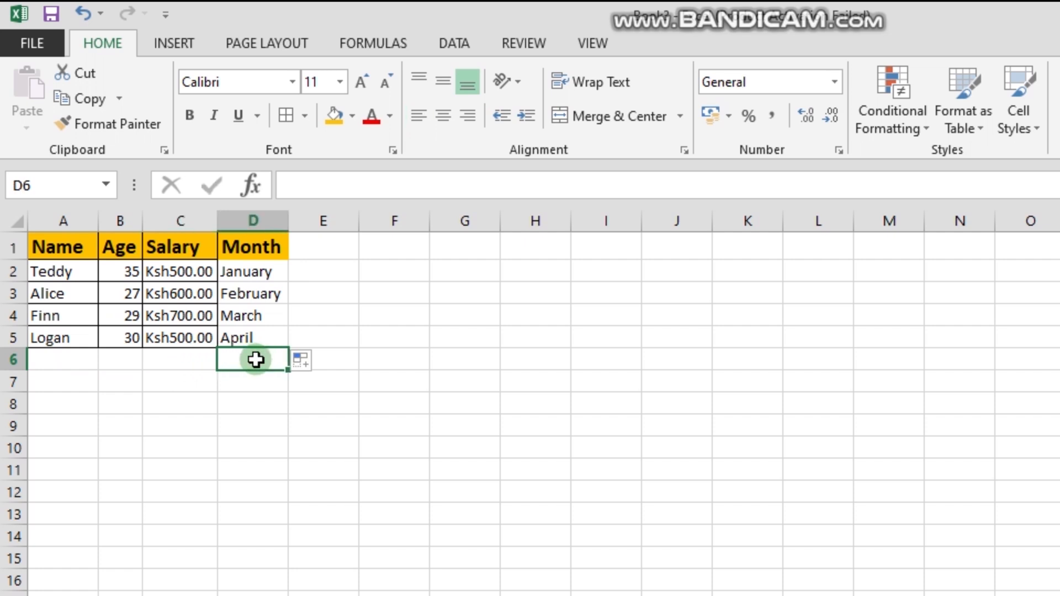
left_click(117, 367)
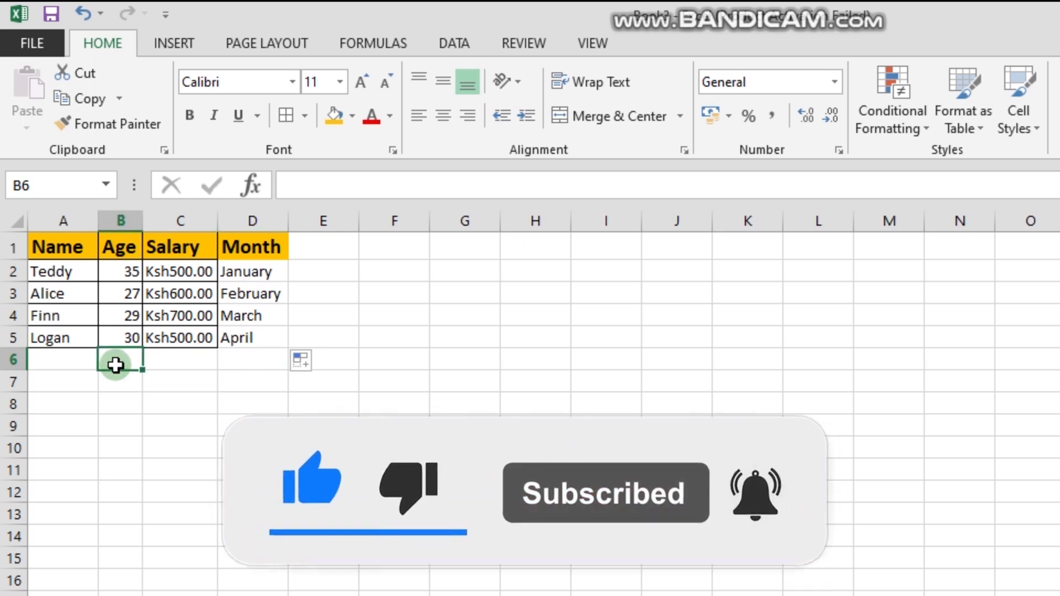
left_click(198, 359)
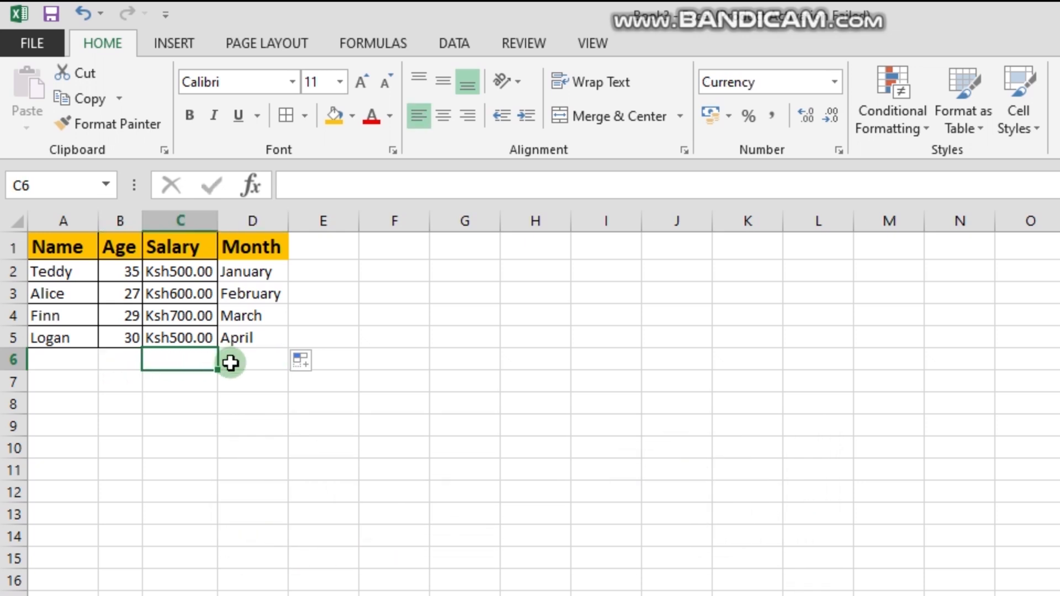